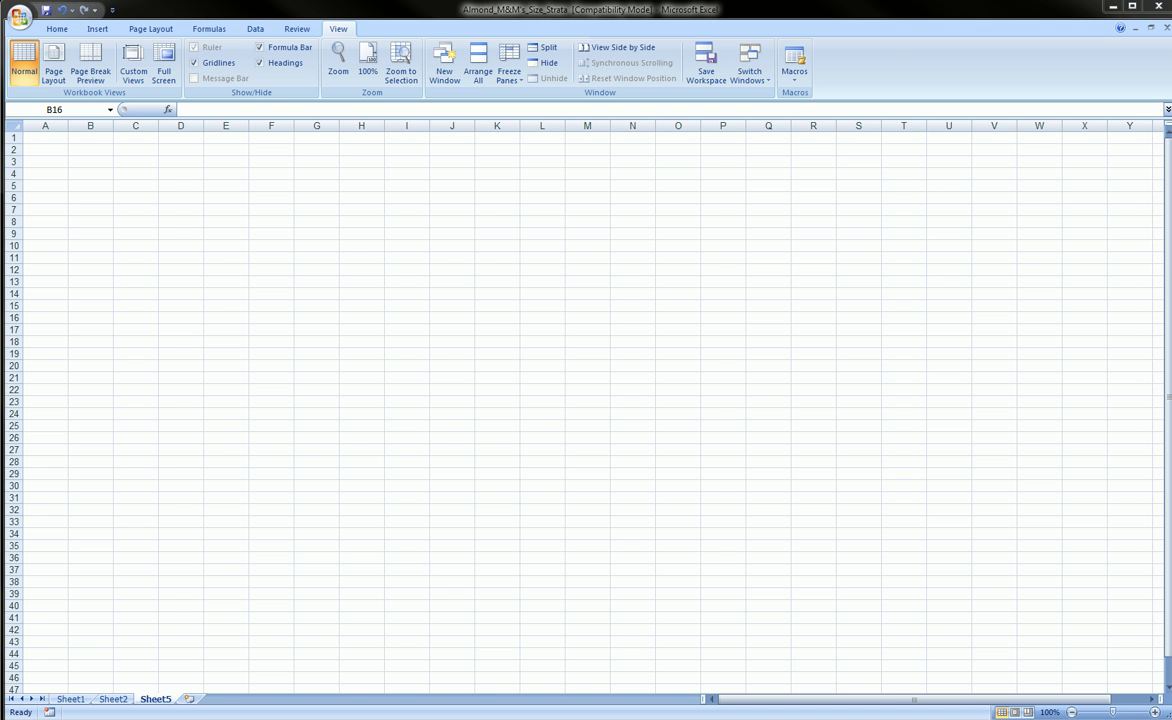
# Mark out the planned layout with red ink: names in C4:C13, day headers in D3:H3.
pyautogui.click(145, 161)
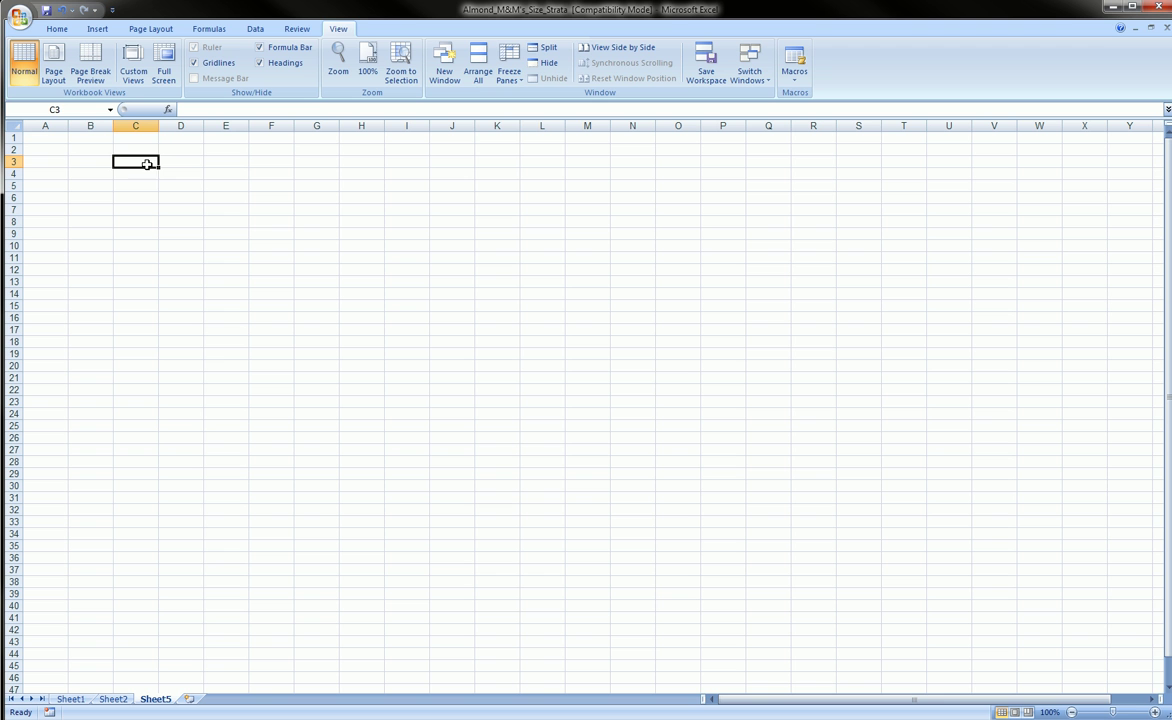
pyautogui.click(148, 174)
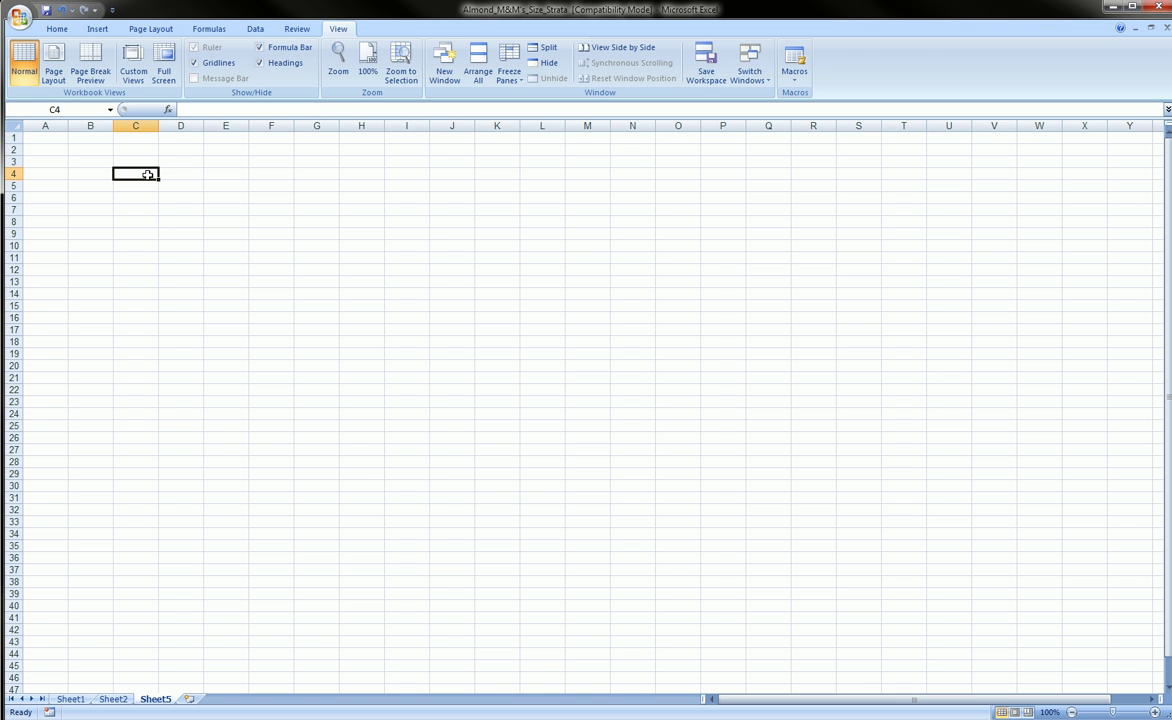
pyautogui.moveTo(141, 173); pyautogui.dragTo(131, 280)
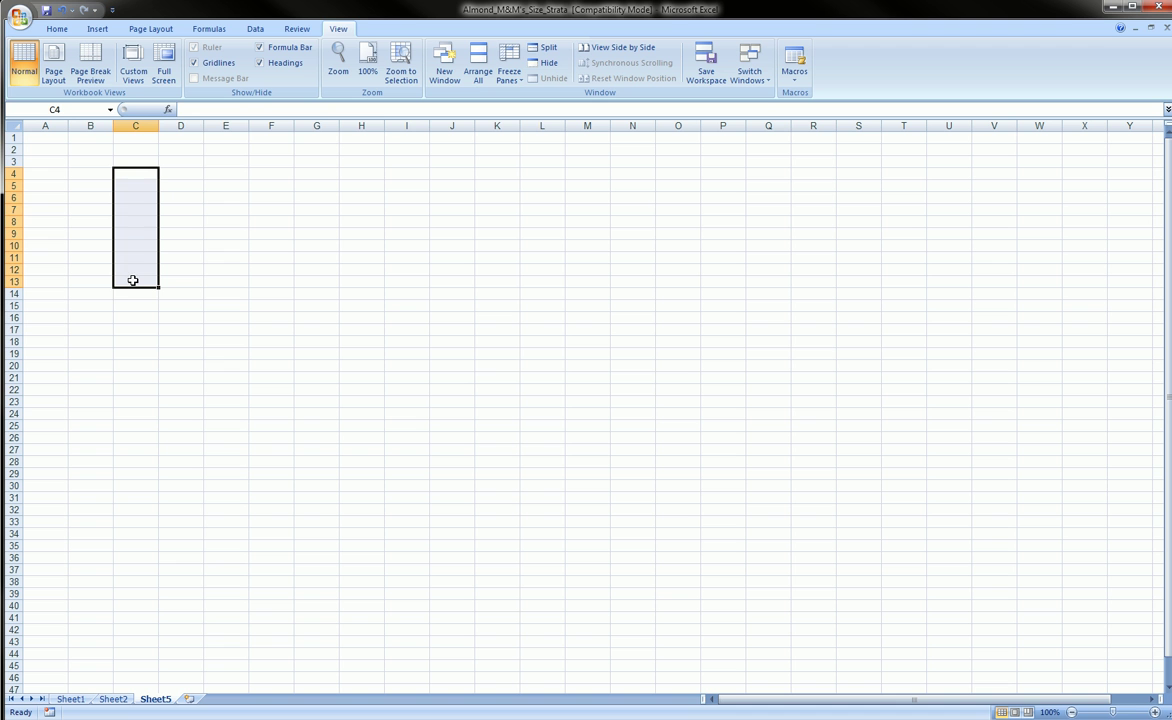
pyautogui.moveTo(175, 164); pyautogui.dragTo(363, 162)
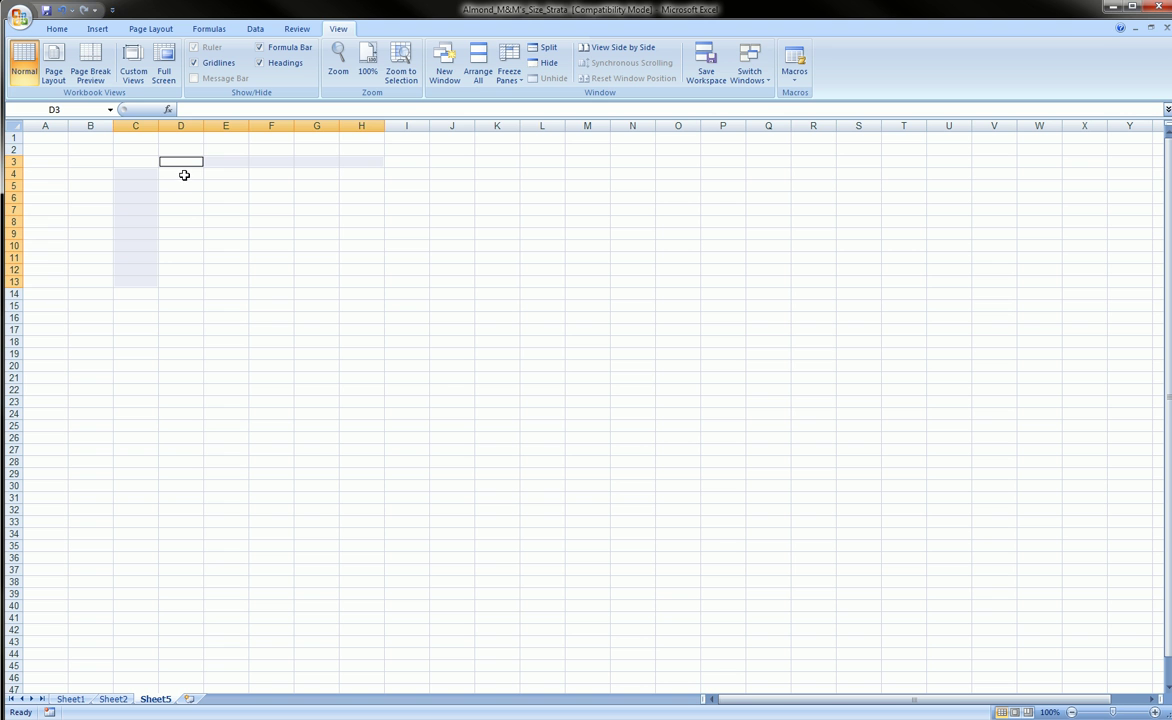
pyautogui.moveTo(161, 164)
pyautogui.mouseDown()
pyautogui.moveTo(374, 196)
pyautogui.moveTo(366, 276)
pyautogui.moveTo(167, 243)
pyautogui.moveTo(167, 173)
pyautogui.mouseUp()
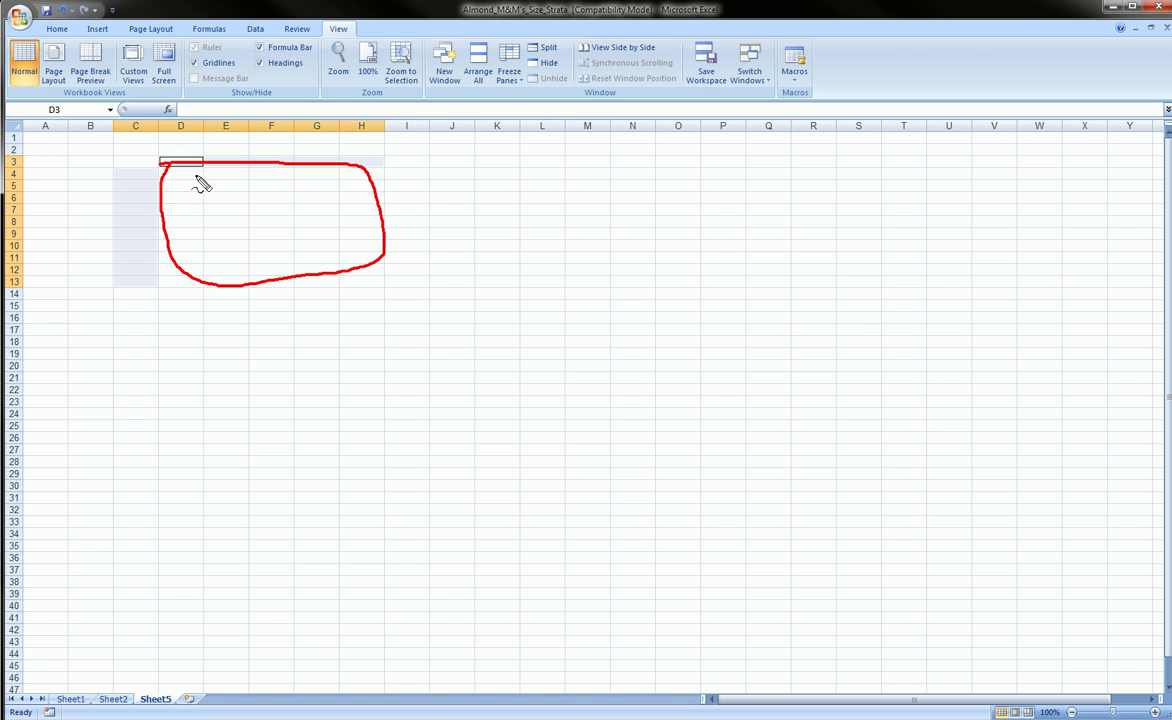
pyautogui.moveTo(108, 160)
pyautogui.mouseDown()
pyautogui.moveTo(167, 196)
pyautogui.moveTo(115, 290)
pyautogui.moveTo(115, 165)
pyautogui.moveTo(296, 152)
pyautogui.moveTo(370, 176)
pyautogui.moveTo(214, 178)
pyautogui.moveTo(157, 160)
pyautogui.mouseUp()
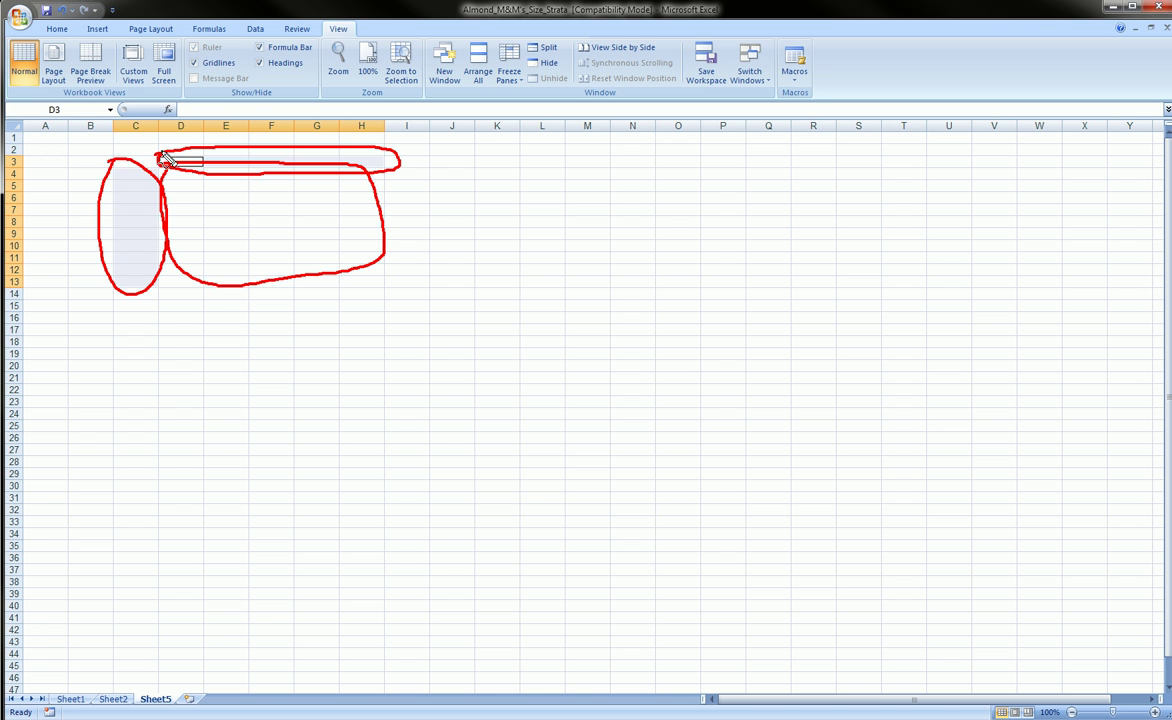
pyautogui.moveTo(155, 152)
pyautogui.mouseDown()
pyautogui.moveTo(322, 142)
pyautogui.moveTo(398, 155)
pyautogui.moveTo(300, 176)
pyautogui.moveTo(195, 176)
pyautogui.moveTo(158, 162)
pyautogui.mouseUp()
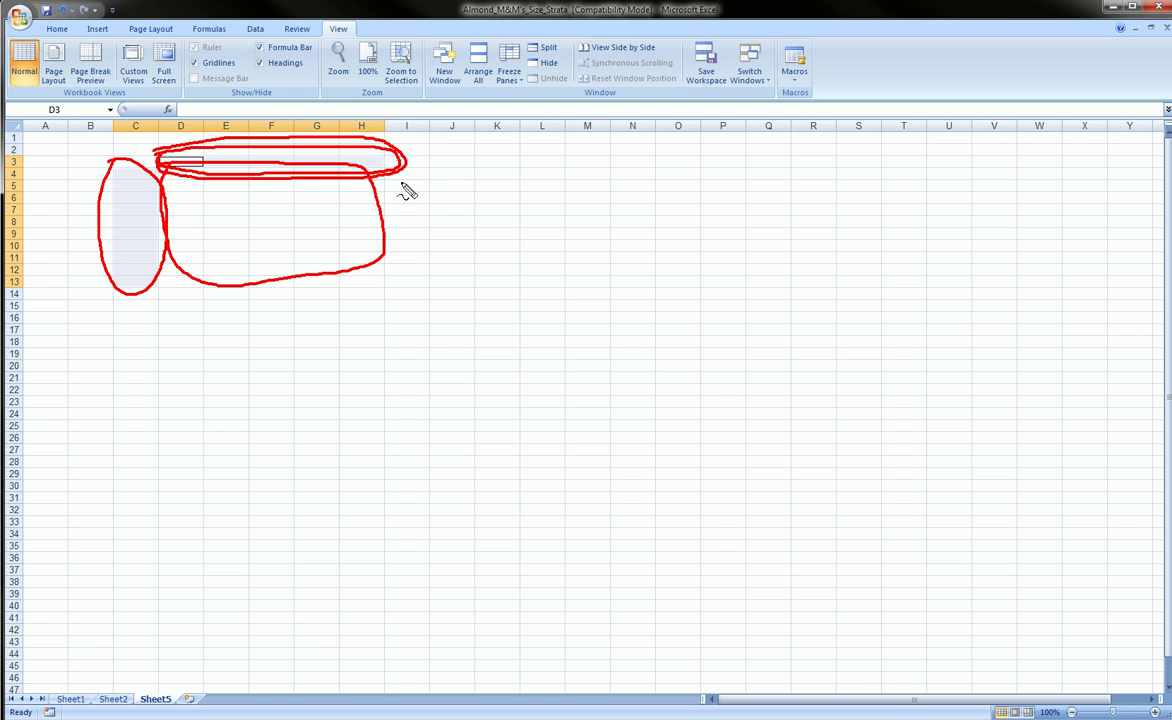
pyautogui.press('Escape')
# Pick C5 as the start cell, highlight the Macros button, and open its dropdown.
pyautogui.click(188, 233)
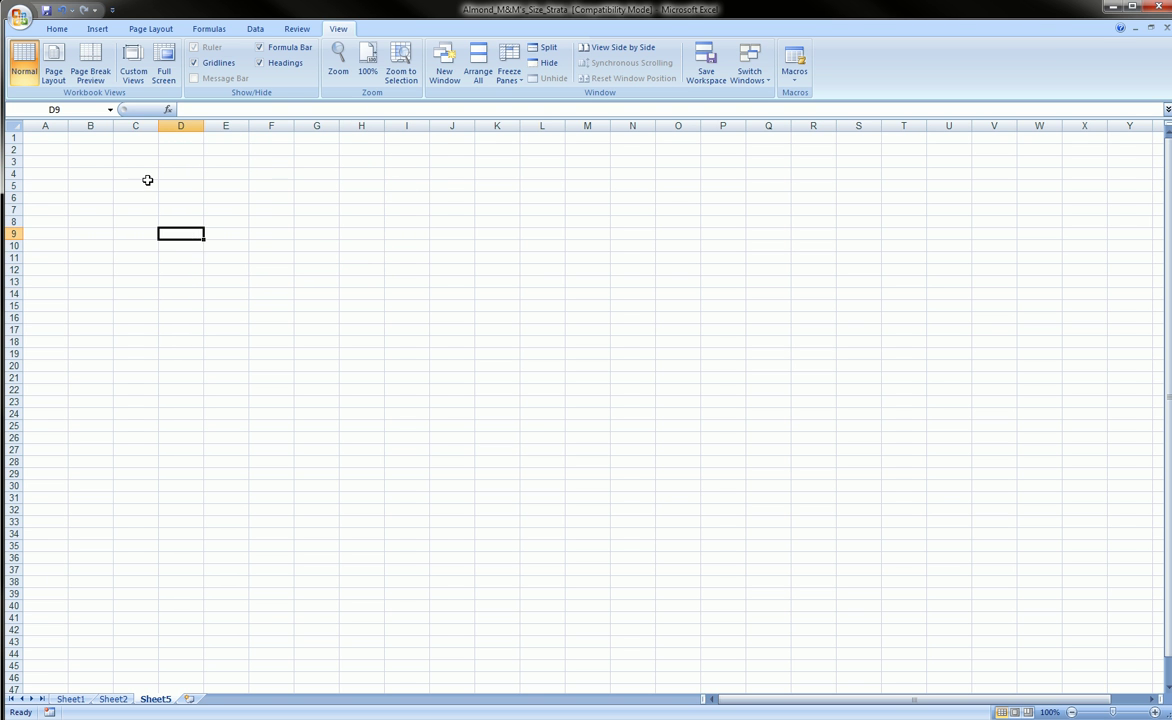
pyautogui.click(145, 183)
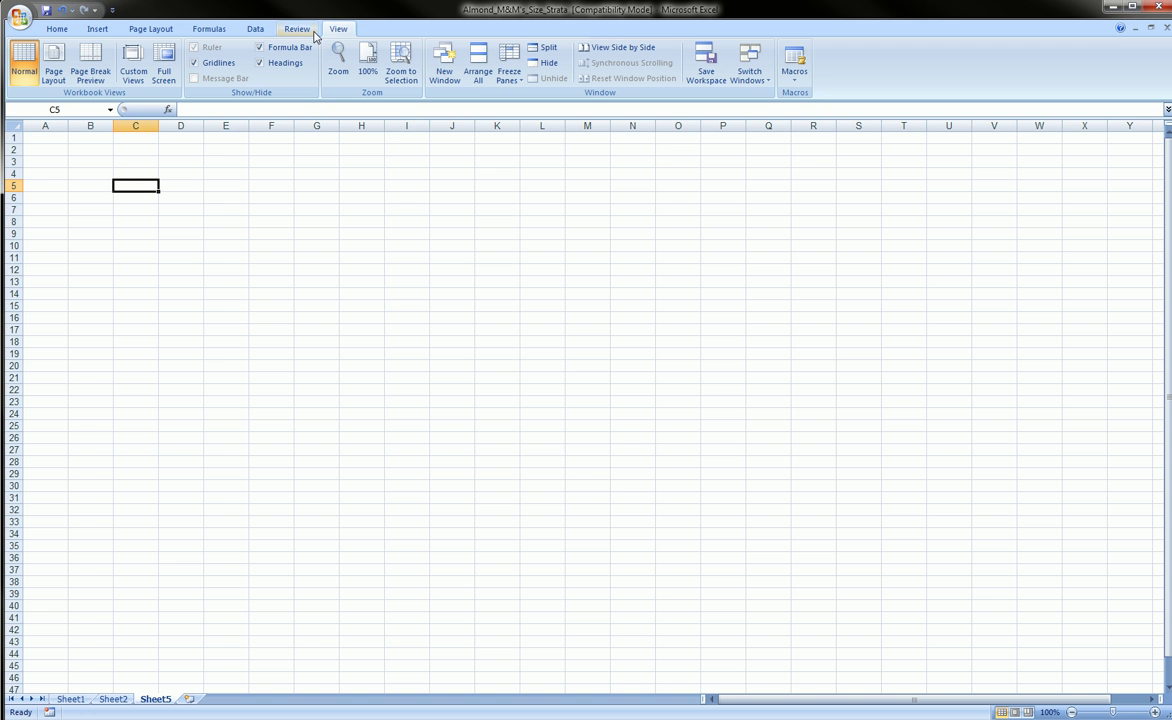
pyautogui.moveTo(326, 30)
pyautogui.mouseDown()
pyautogui.moveTo(364, 24)
pyautogui.moveTo(330, 17)
pyautogui.mouseUp()
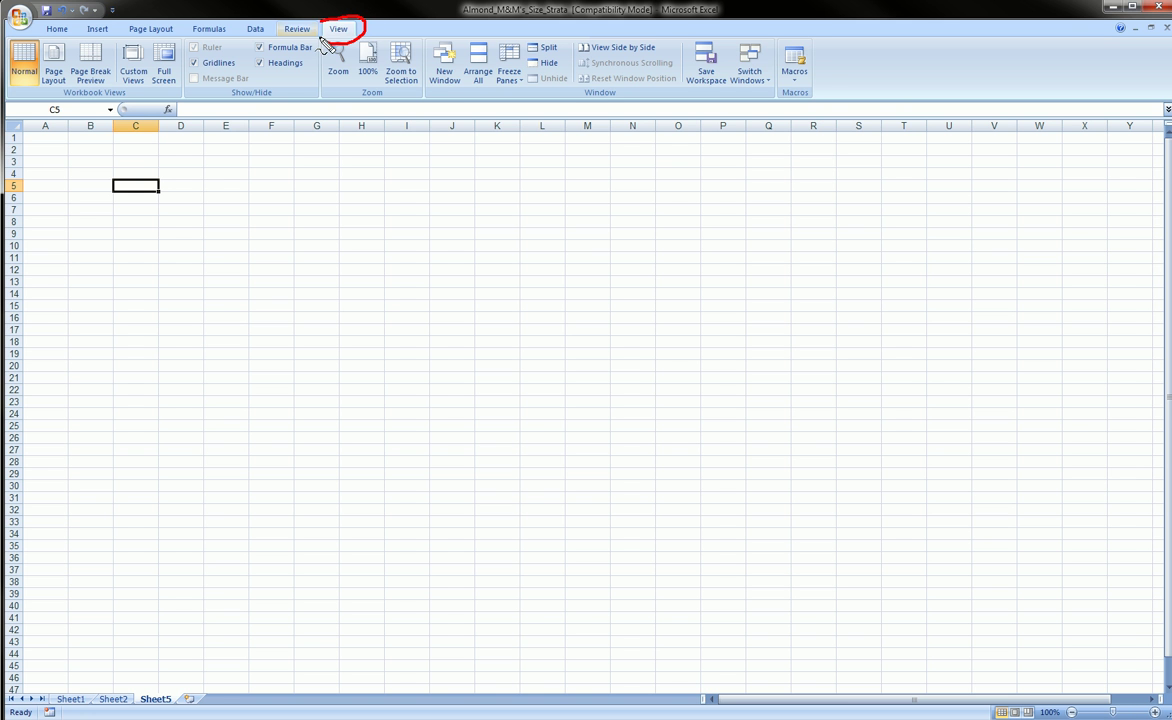
pyautogui.click(779, 40)
pyautogui.moveTo(797, 44); pyautogui.dragTo(774, 30)
pyautogui.press('Escape')
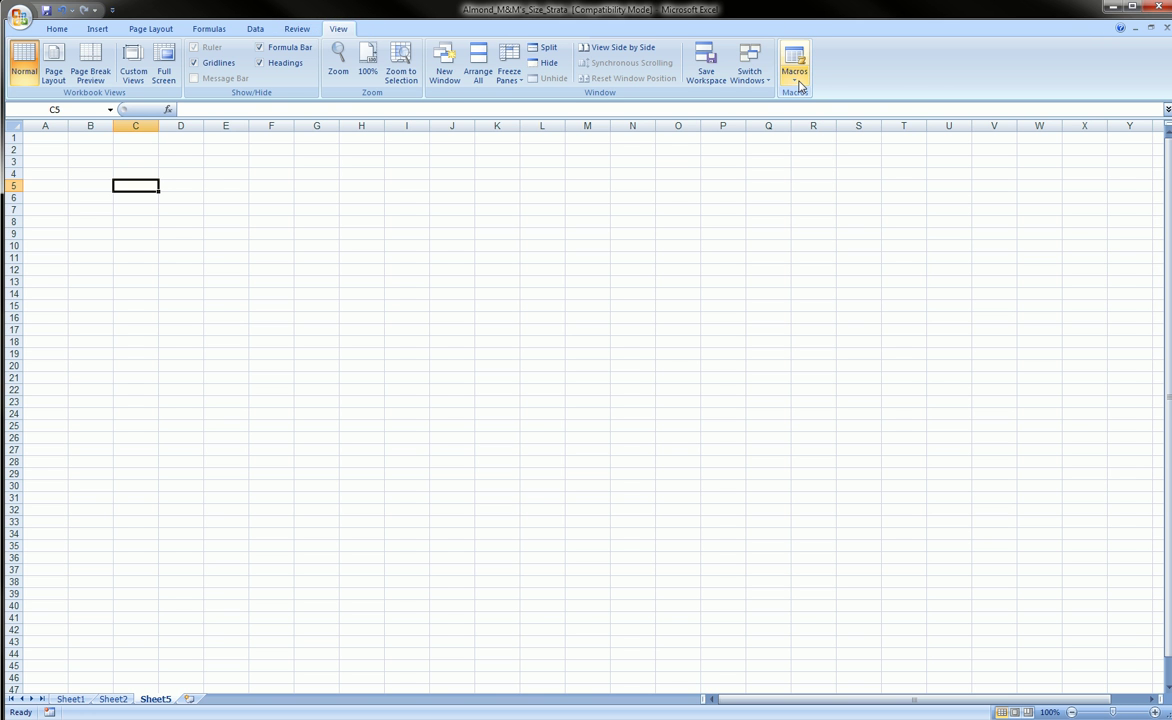
pyautogui.click(796, 80)
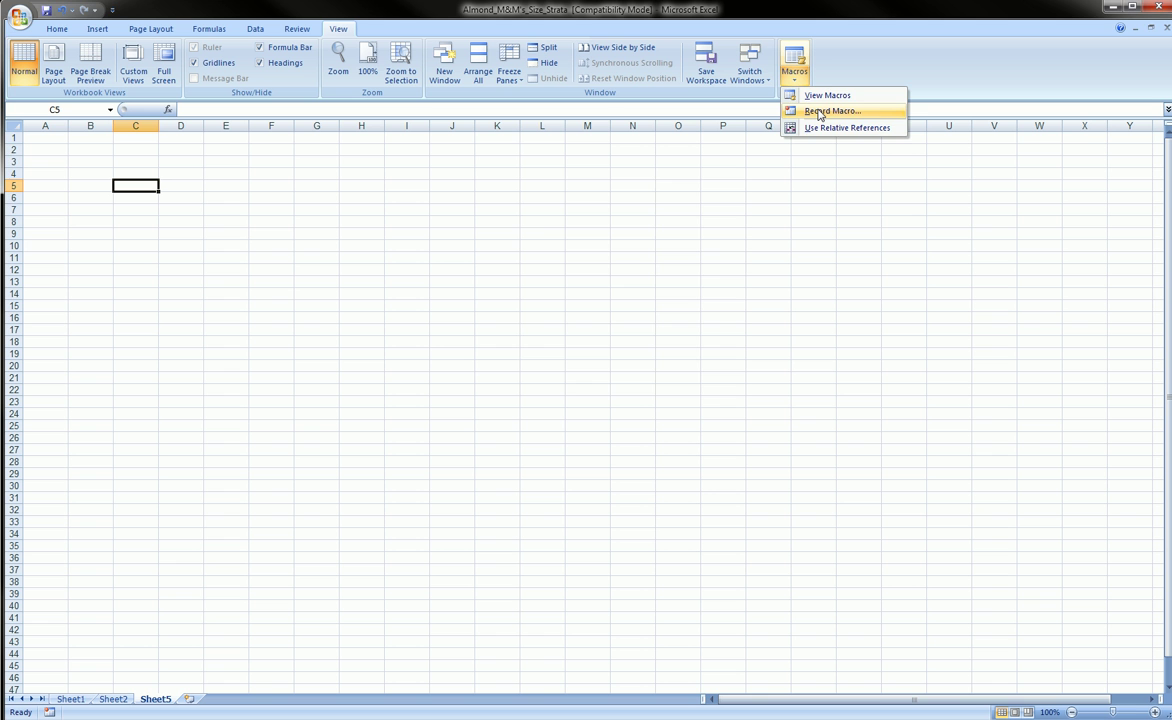
# Start recording a macro named emptable with the description left blank.
pyautogui.click(818, 112)
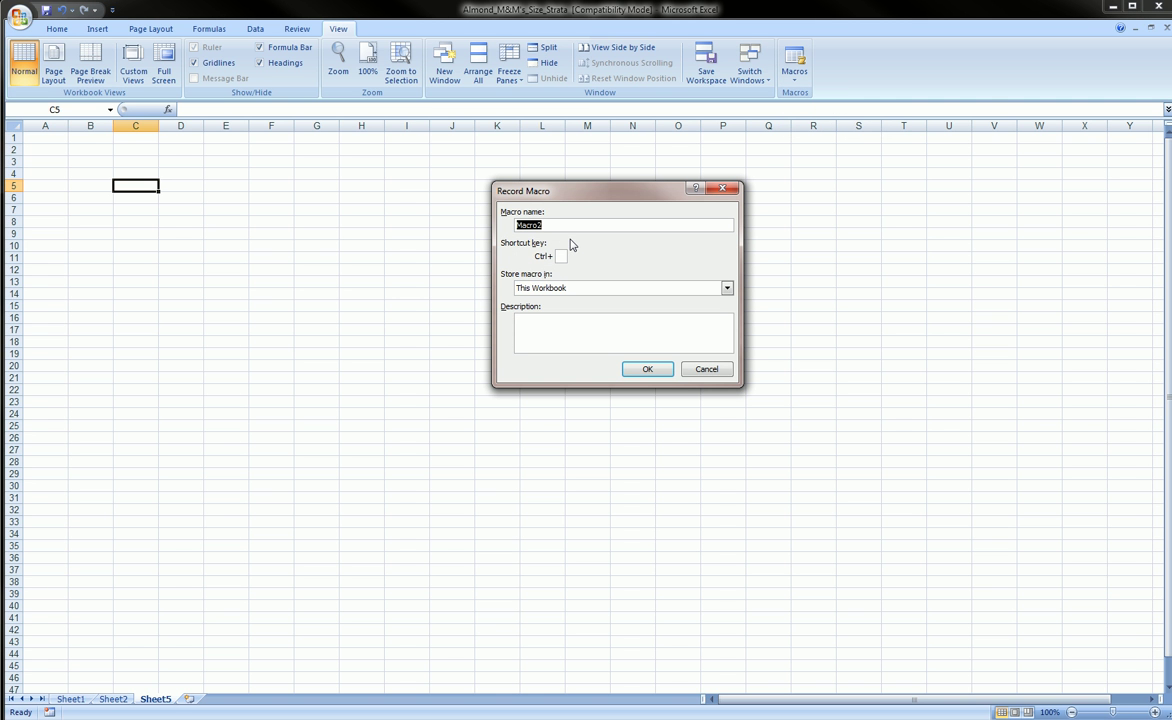
pyautogui.write('emptable')
pyautogui.click(535, 320)
pyautogui.click(535, 320)
pyautogui.write('creates')
pyautogui.press('BackSpace')
pyautogui.press('BackSpace')
pyautogui.press('BackSpace')
pyautogui.press('BackSpace')
pyautogui.press('BackSpace')
pyautogui.press('BackSpace')
pyautogui.press('BackSpace')
pyautogui.click(651, 369)
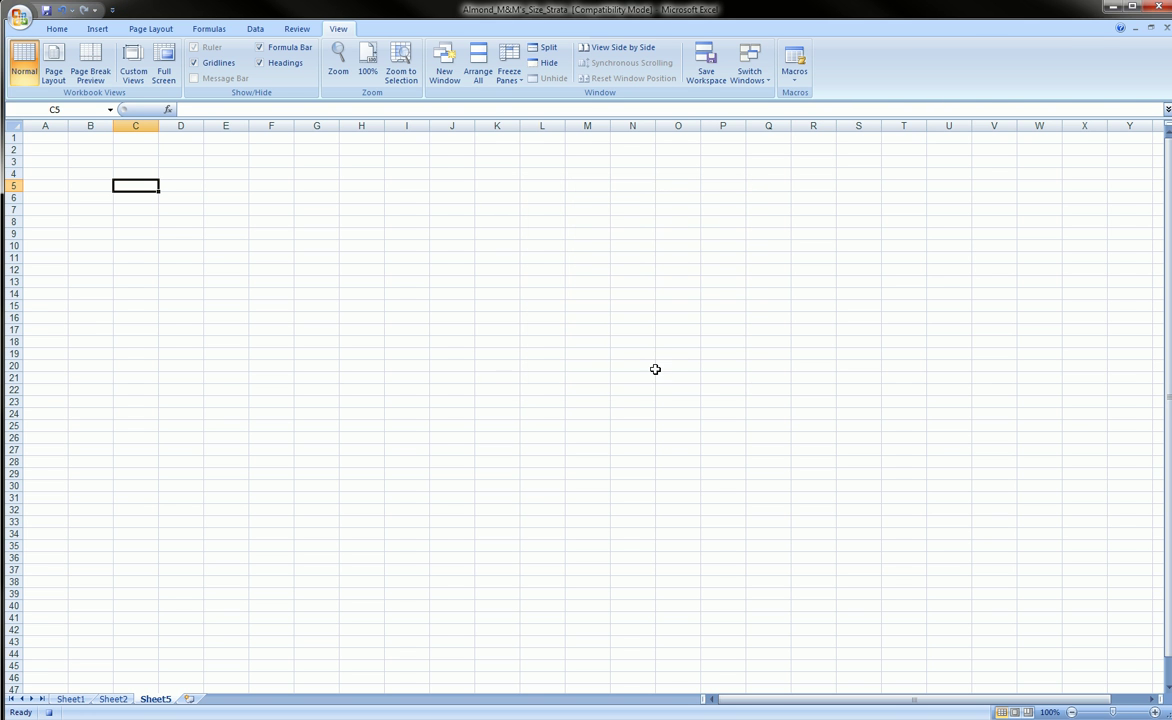
pyautogui.click(797, 80)
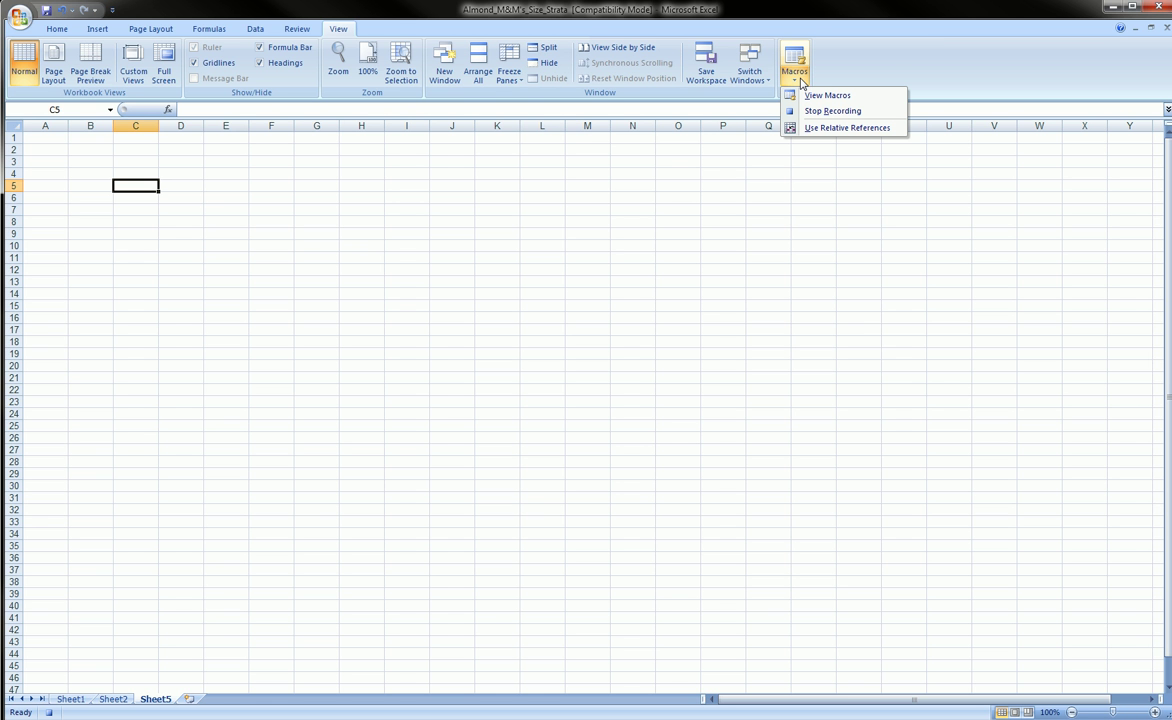
pyautogui.moveTo(776, 36)
pyautogui.mouseDown()
pyautogui.moveTo(890, 73)
pyautogui.moveTo(871, 162)
pyautogui.moveTo(755, 50)
pyautogui.mouseUp()
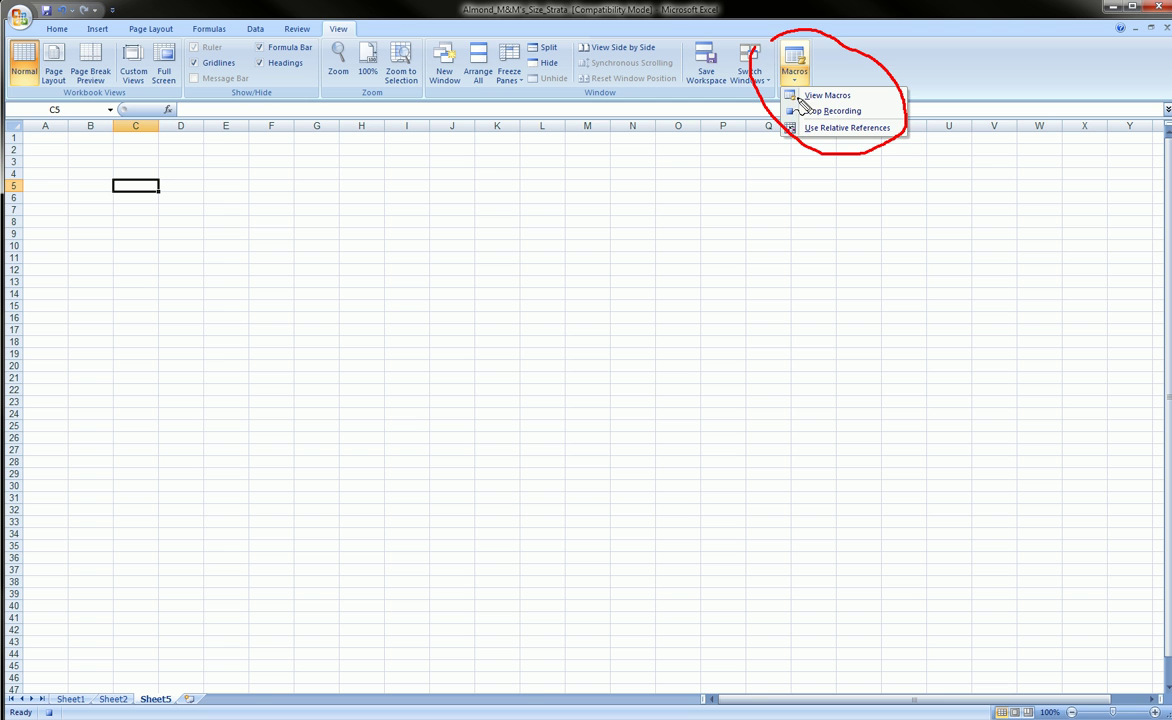
pyautogui.moveTo(780, 110)
pyautogui.mouseDown()
pyautogui.moveTo(871, 113)
pyautogui.moveTo(842, 131)
pyautogui.moveTo(787, 133)
pyautogui.mouseUp()
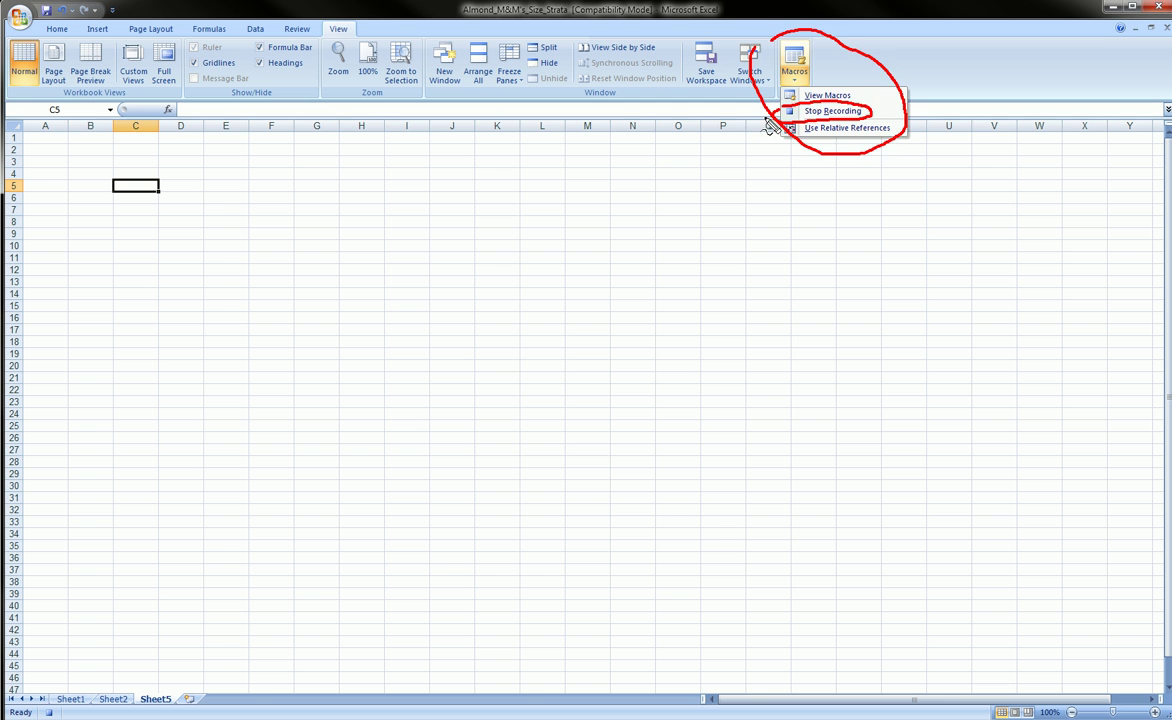
pyautogui.press('Escape')
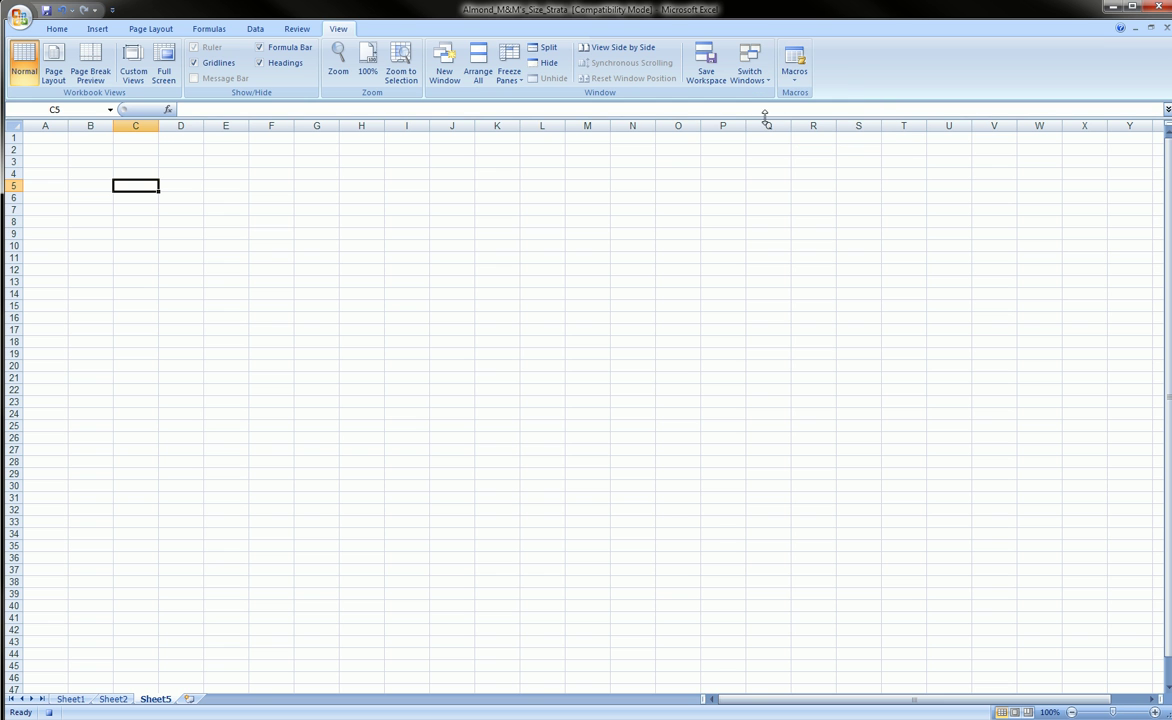
# Enter Mike, Mariah, the third name and Mario down column C from C4.
pyautogui.click(142, 175)
pyautogui.write('Mike')
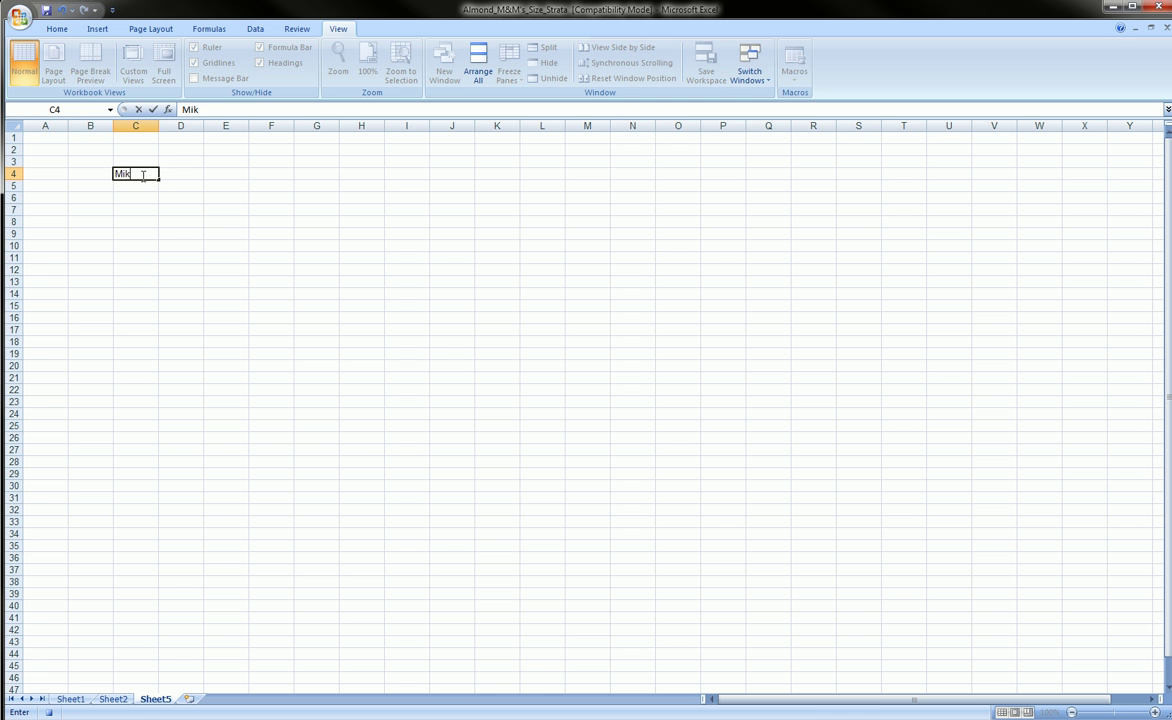
pyautogui.press('Return')
pyautogui.write('Mariah')
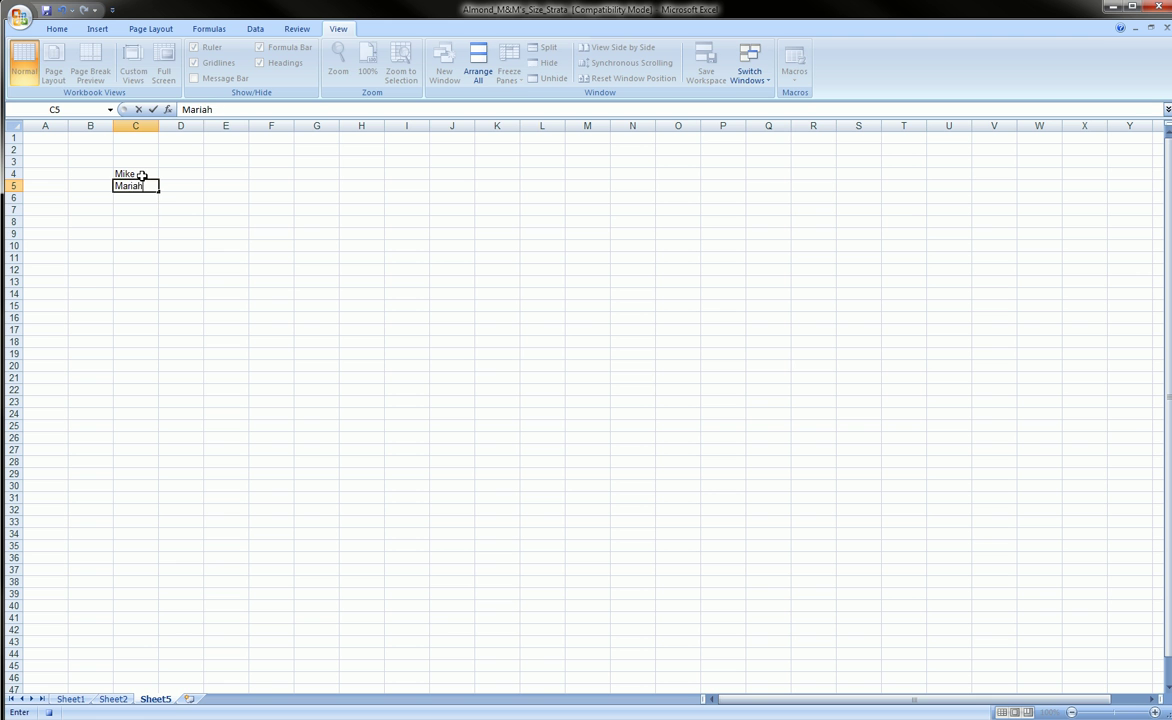
pyautogui.press('Return')
pyautogui.write('Elly')
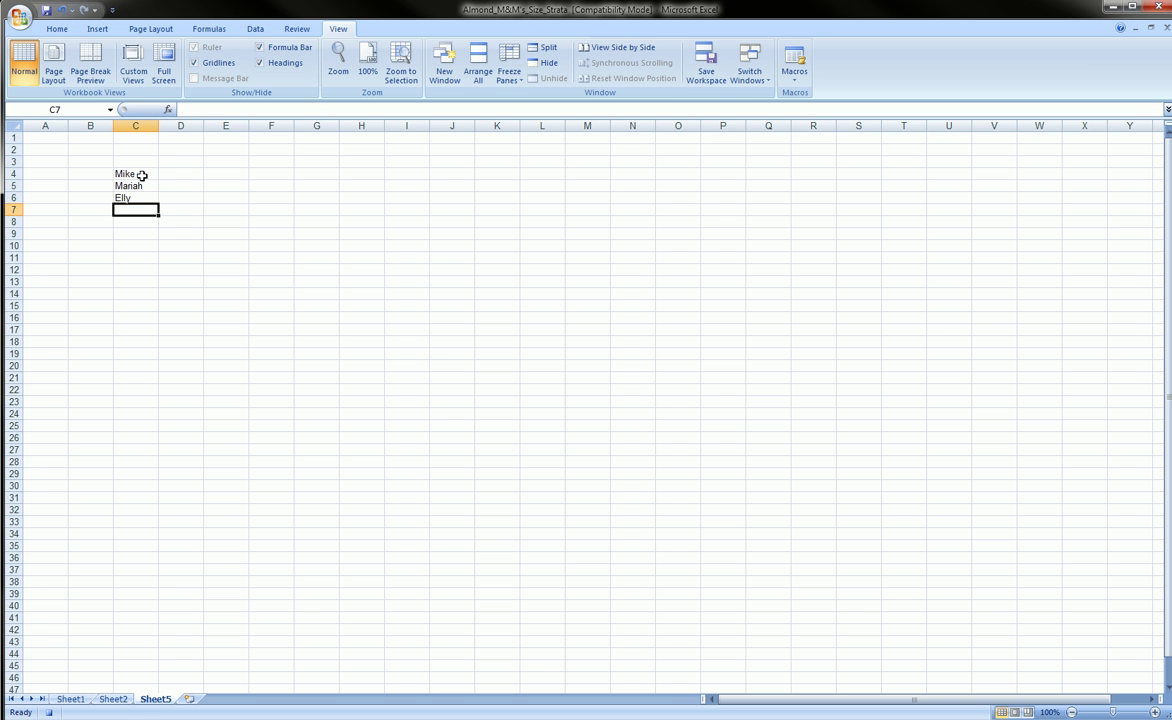
pyautogui.write('Mario')
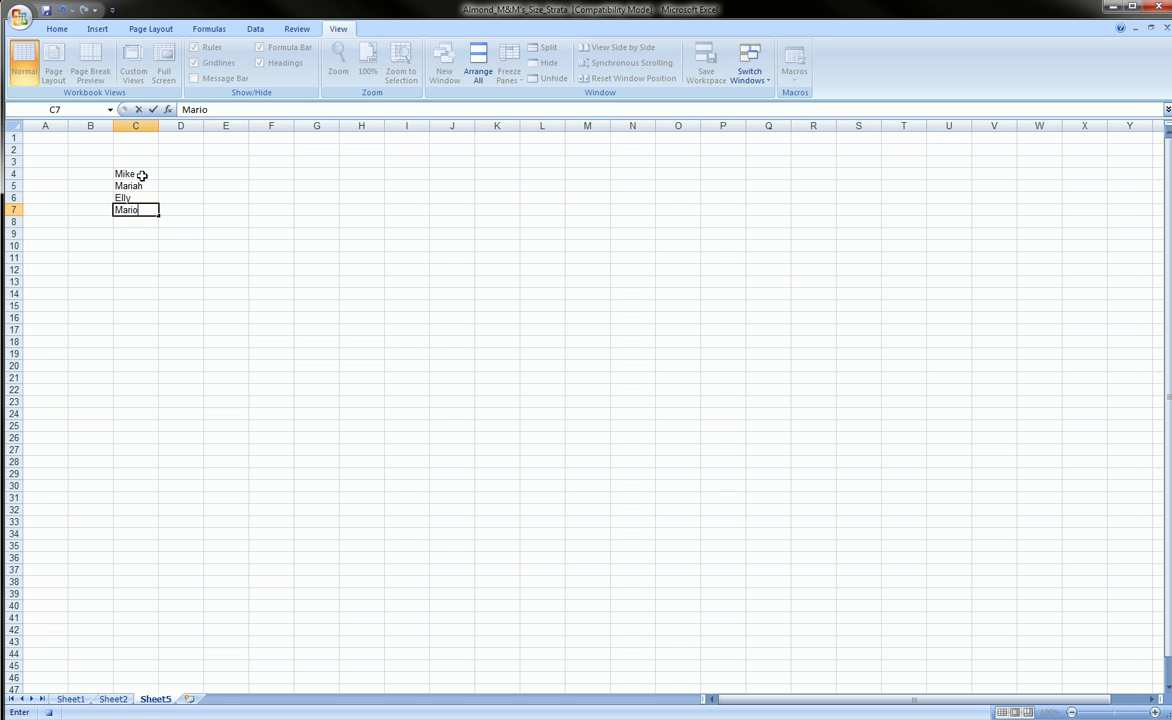
pyautogui.press('Return')
# Enter Endenan, Andale, Brendan and Ralph in C8 through C11.
pyautogui.write('E')
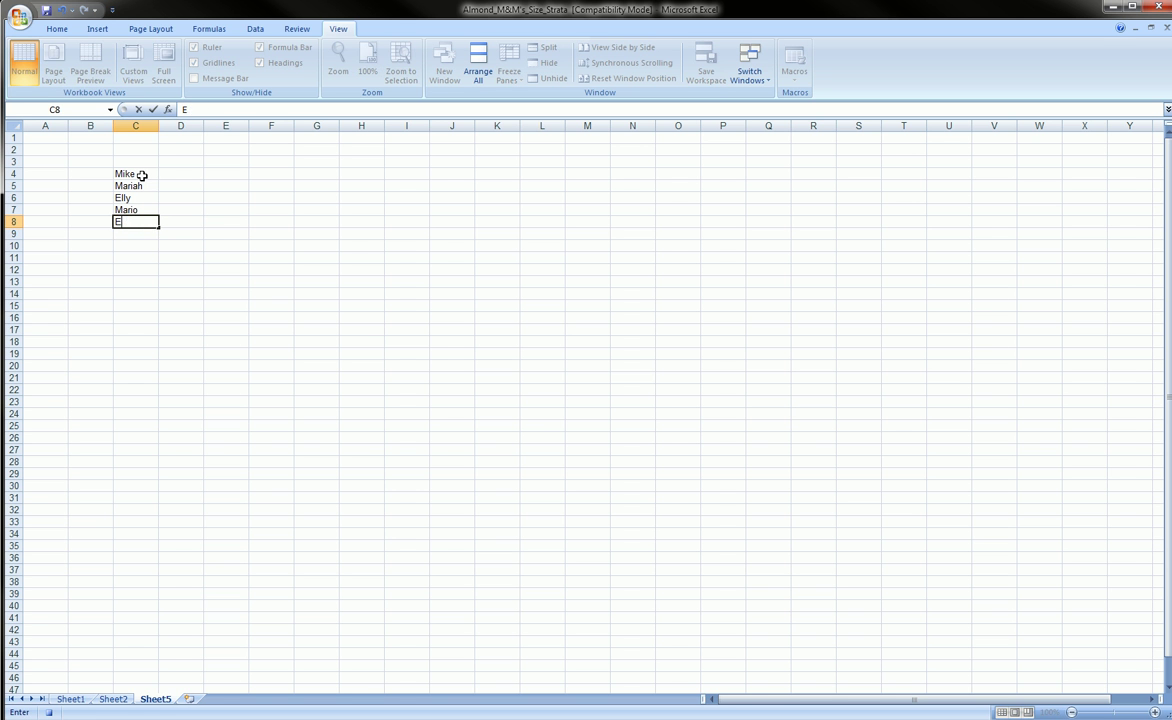
pyautogui.write('ndenan')
pyautogui.press('Return')
pyautogui.write('A')
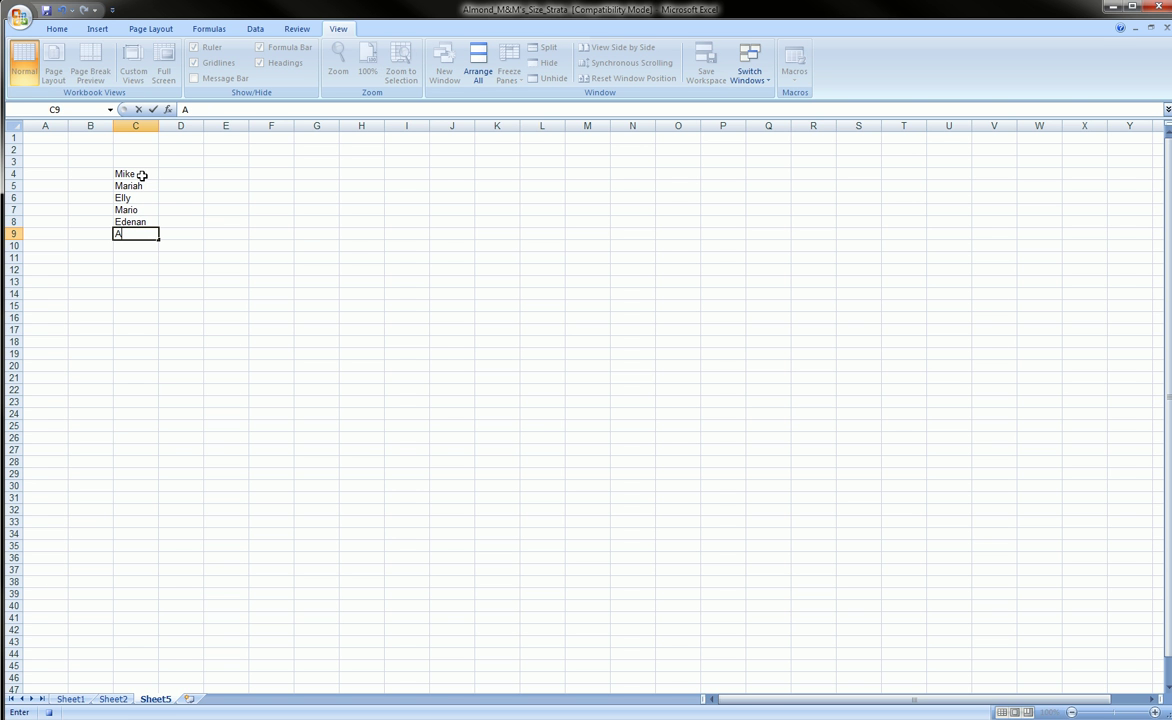
pyautogui.write('ndale')
pyautogui.press('Return')
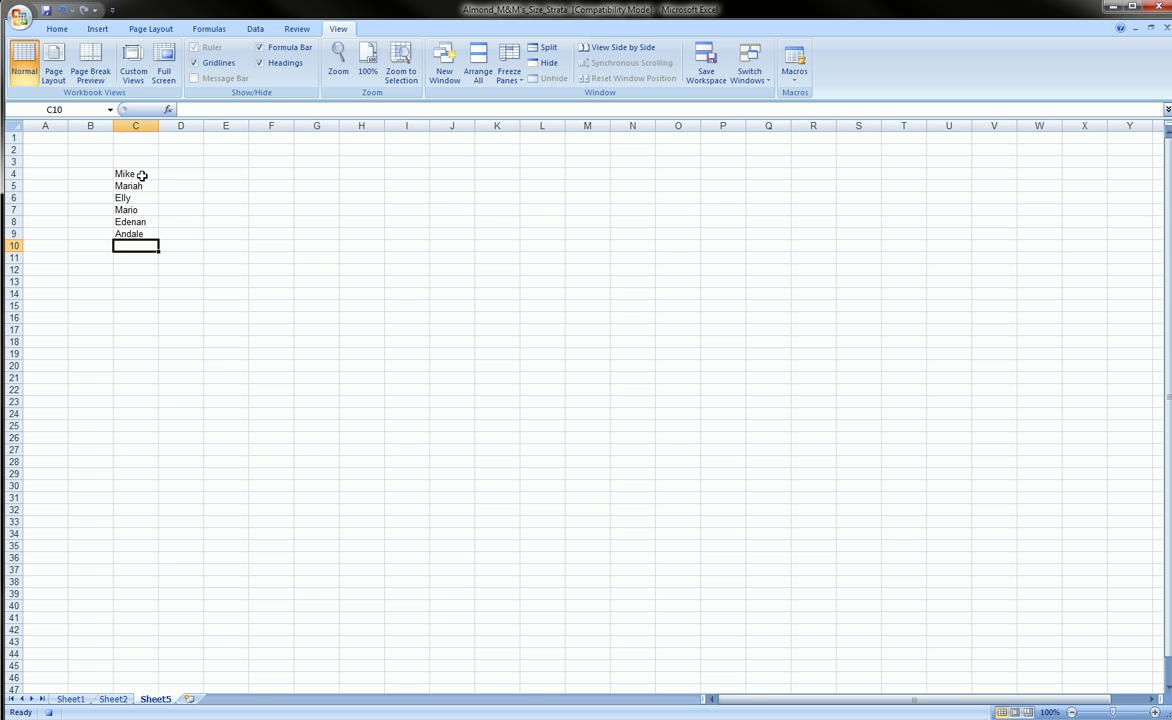
pyautogui.write('Bre')
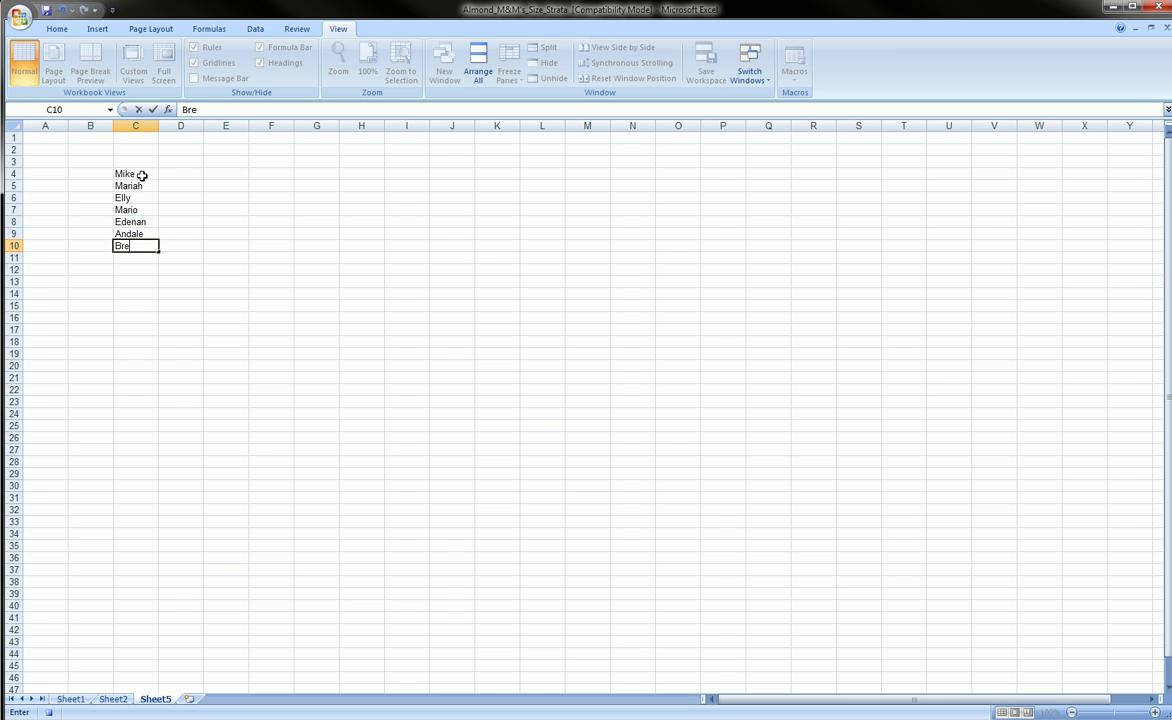
pyautogui.write('ndan')
pyautogui.press('Return')
pyautogui.write('Ta')
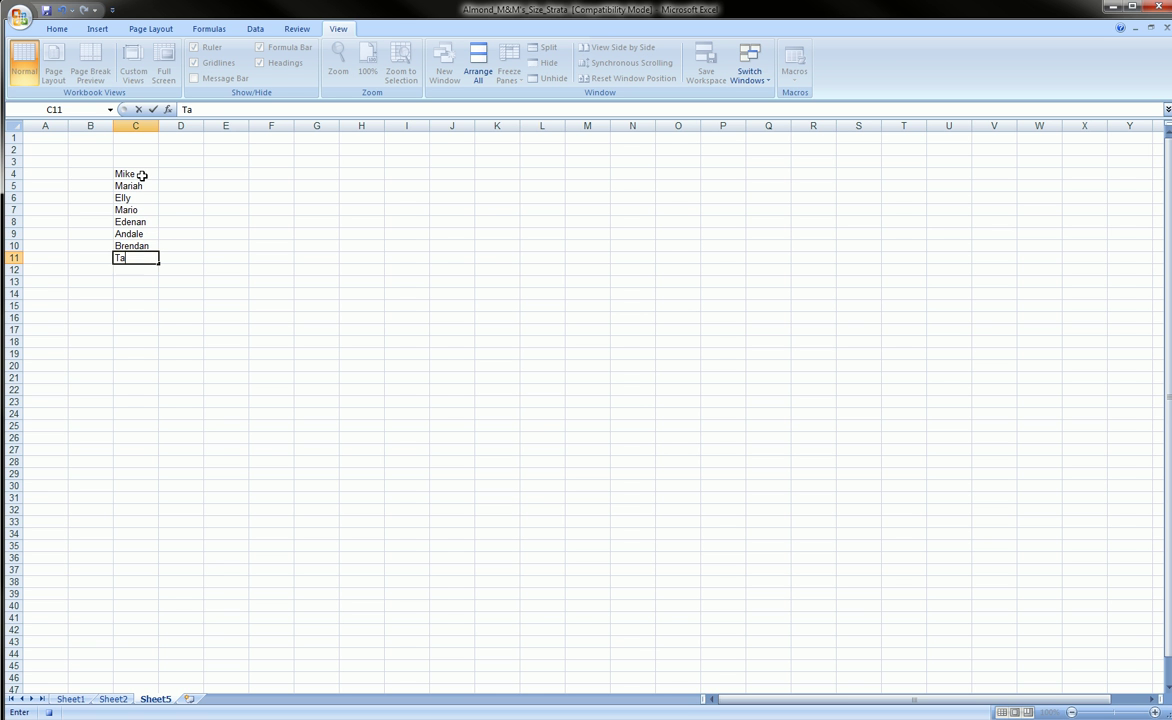
pyautogui.press('BackSpace')
pyautogui.write('Ralph')
# Type Monday in D3 and fill the weekdays across to Friday in H3.
pyautogui.click(174, 161)
pyautogui.moveTo(174, 161); pyautogui.dragTo(384, 161)
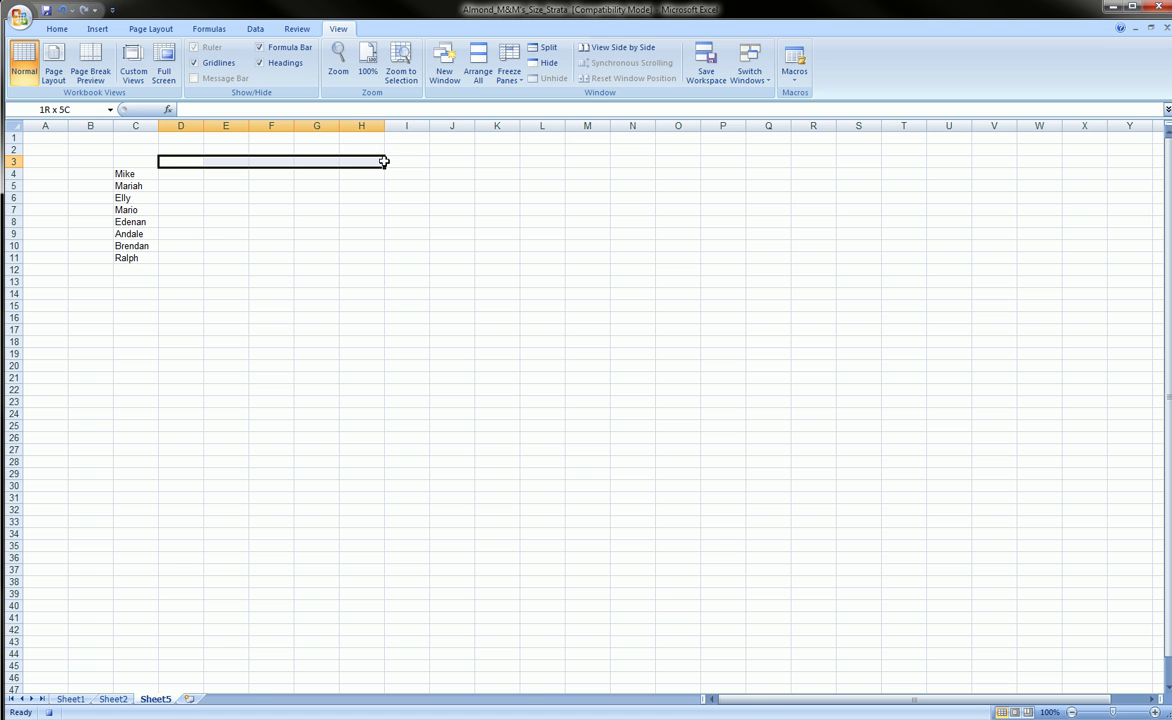
pyautogui.click(175, 160)
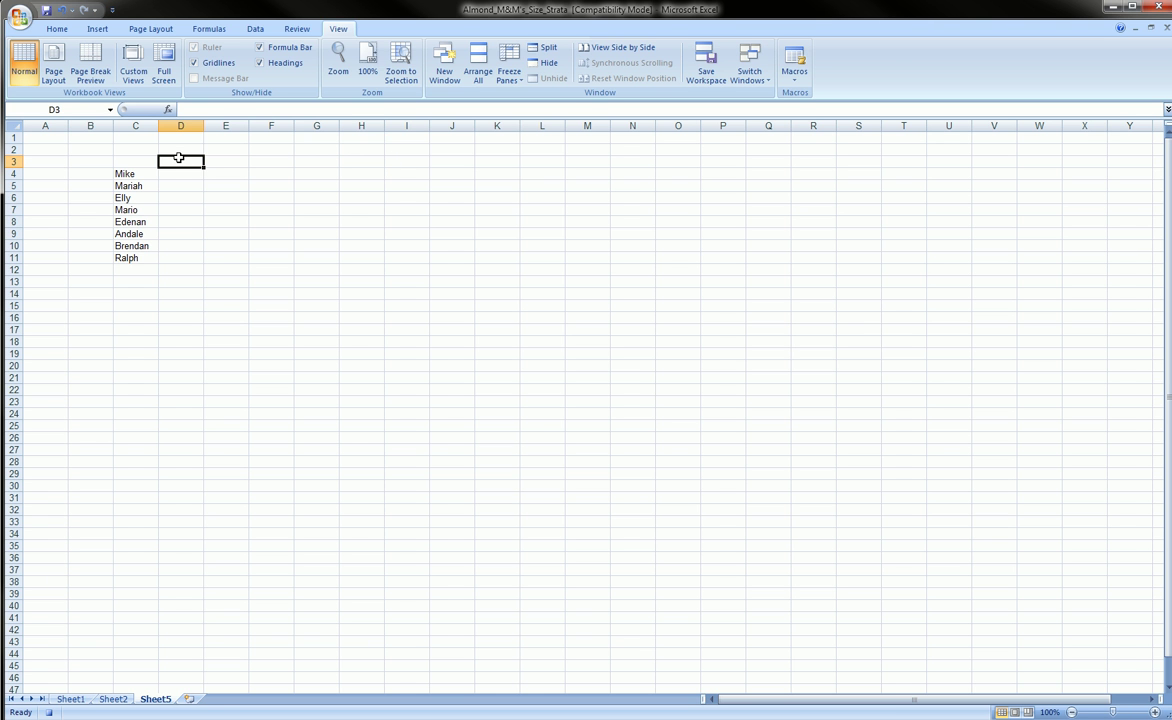
pyautogui.write('Monday')
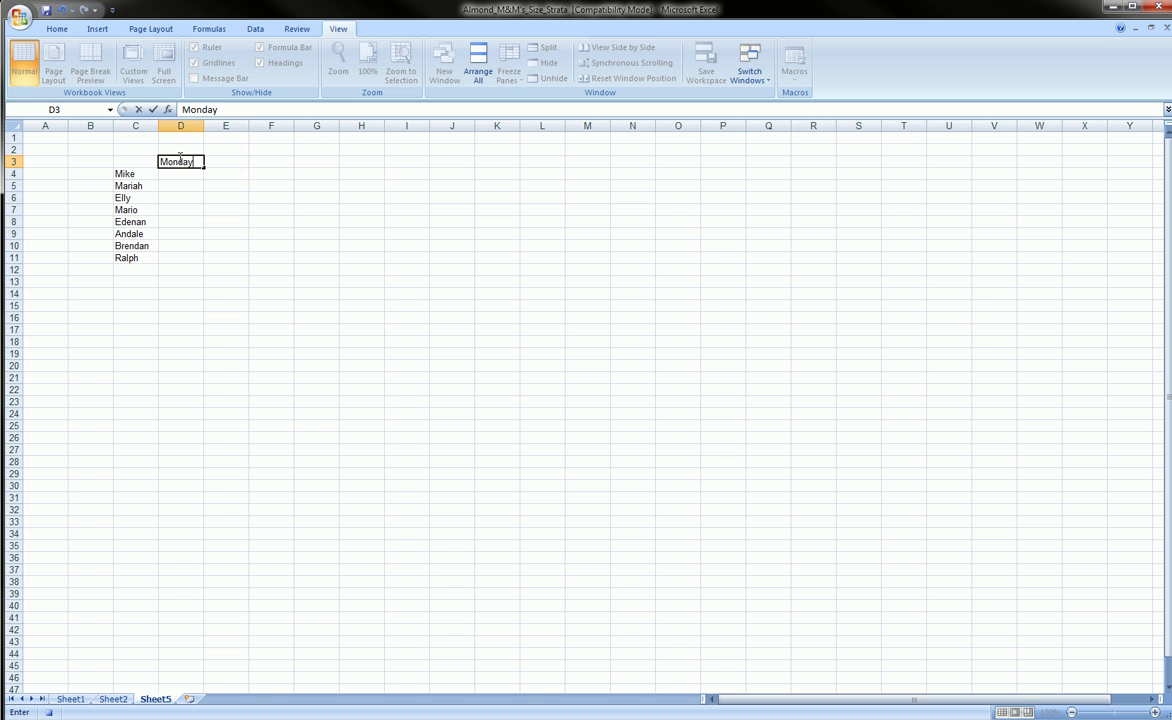
pyautogui.press('Tab')
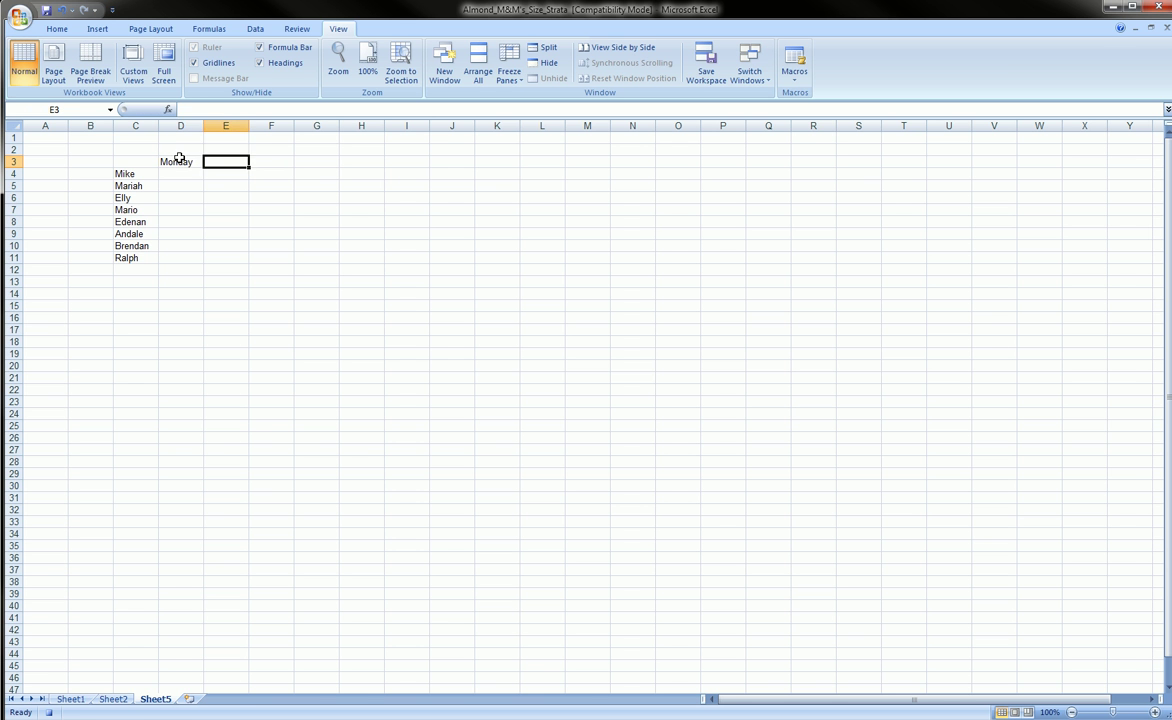
pyautogui.click(179, 158)
pyautogui.moveTo(205, 166); pyautogui.dragTo(375, 165)
# Label I3 and C12 with Total.
pyautogui.click(409, 163)
pyautogui.write('T')
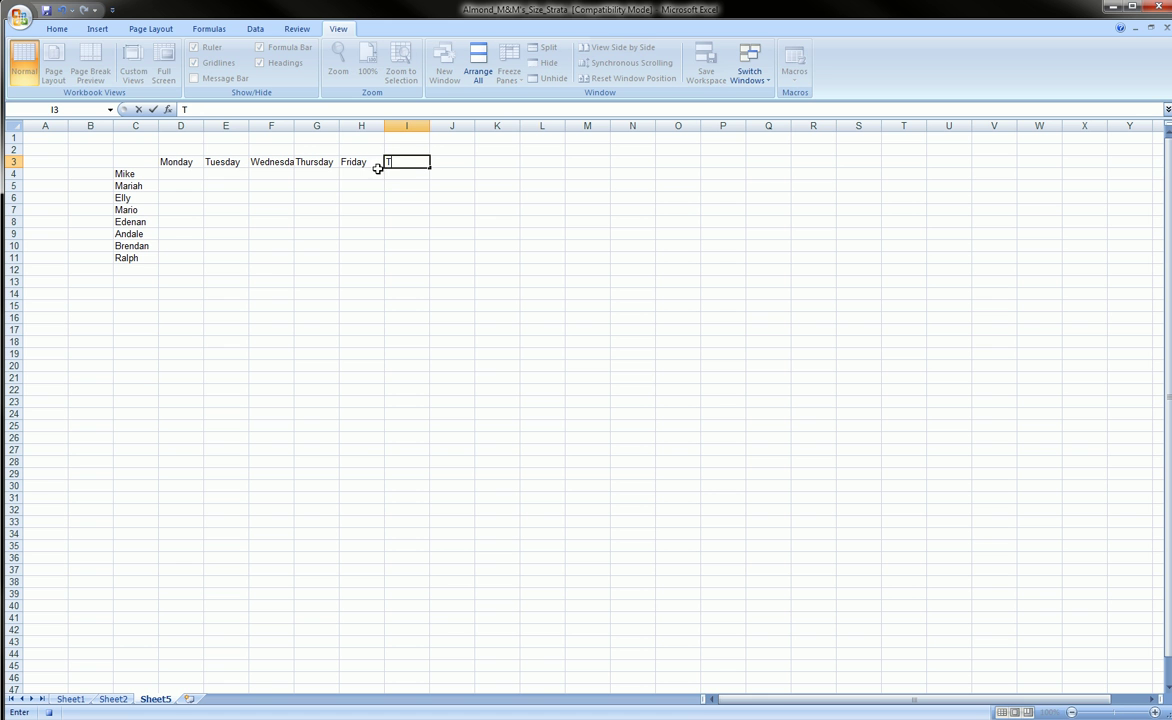
pyautogui.write('otal')
pyautogui.click(148, 270)
pyautogui.write('To')
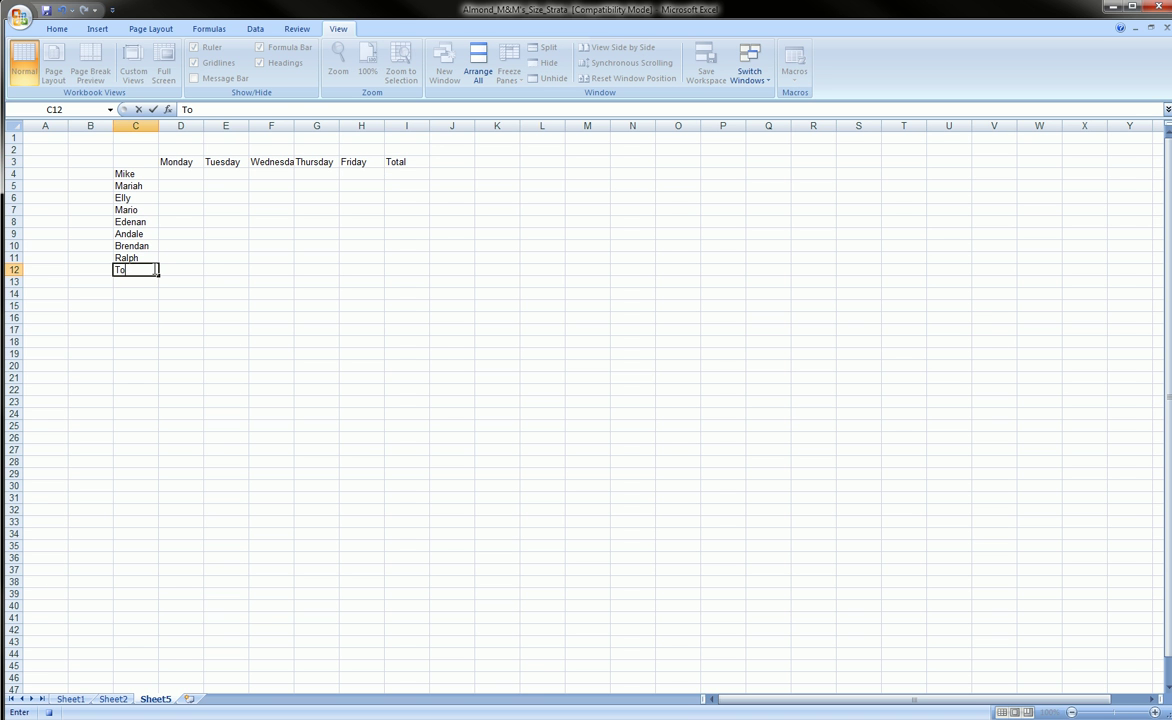
pyautogui.click(180, 279)
# Bold the D3:I3 headers, autofit columns D through I, and select C12.
pyautogui.moveTo(189, 160); pyautogui.dragTo(401, 161)
pyautogui.hotkey('ctrl', 'b')
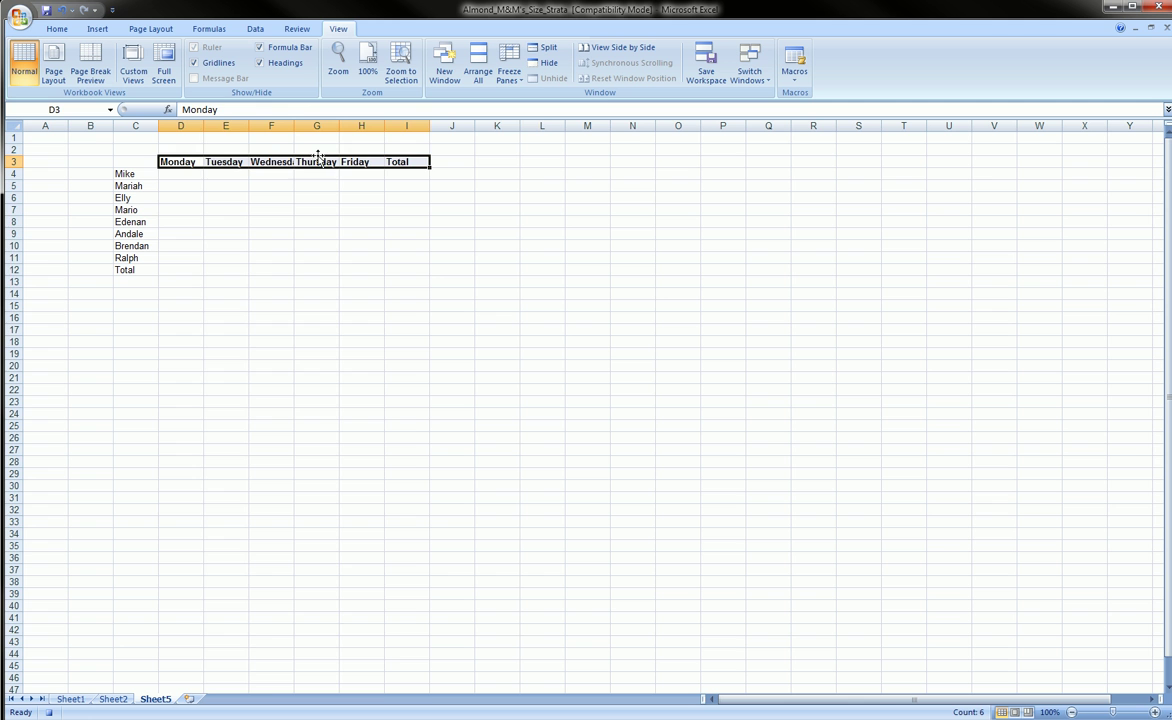
pyautogui.moveTo(181, 125); pyautogui.dragTo(379, 120)
pyautogui.doubleClick(313, 124)
pyautogui.click(225, 197)
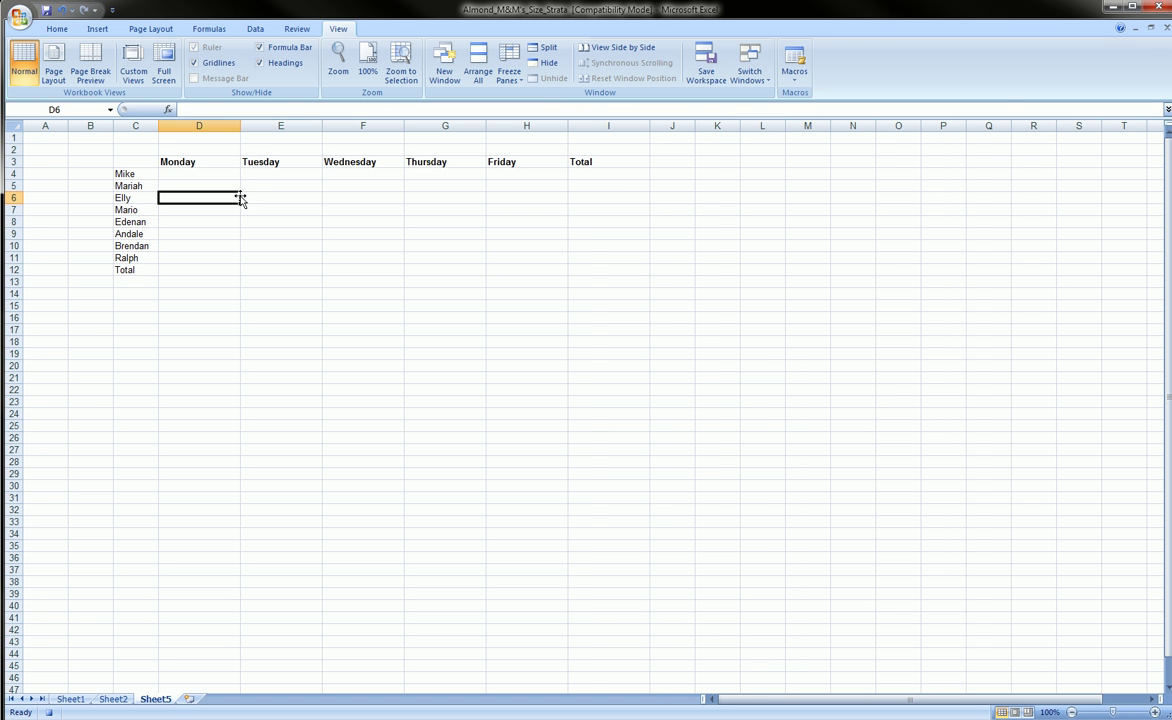
pyautogui.moveTo(134, 175); pyautogui.dragTo(137, 248)
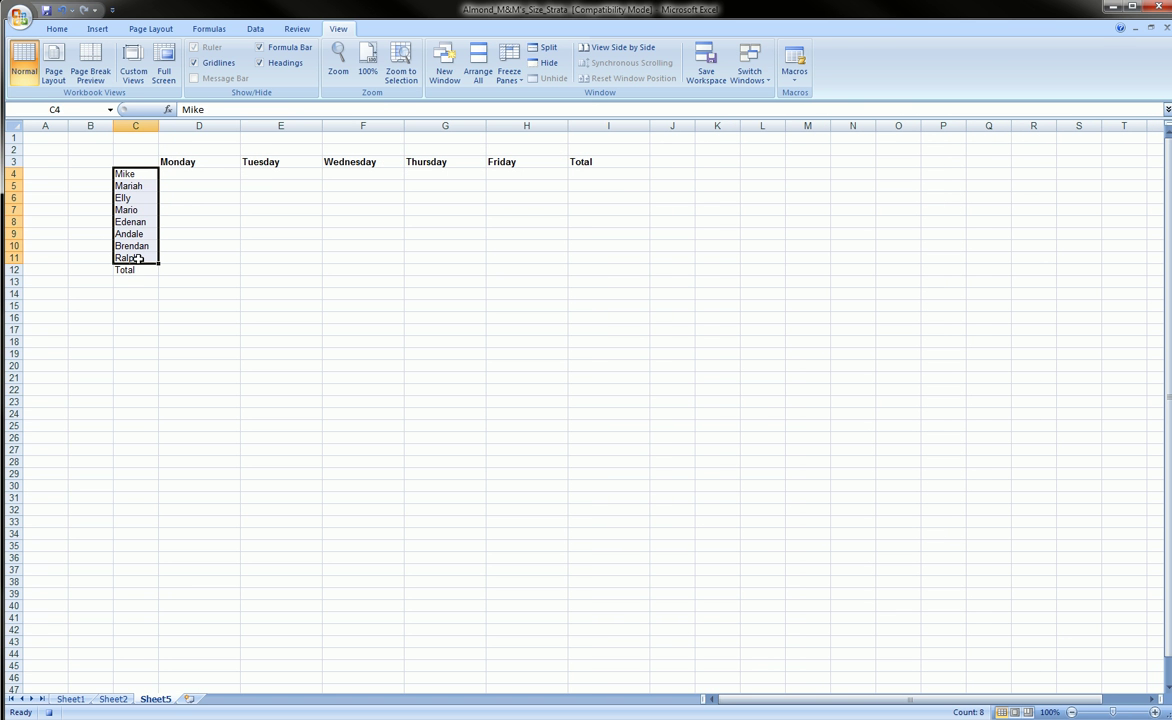
pyautogui.click(139, 268)
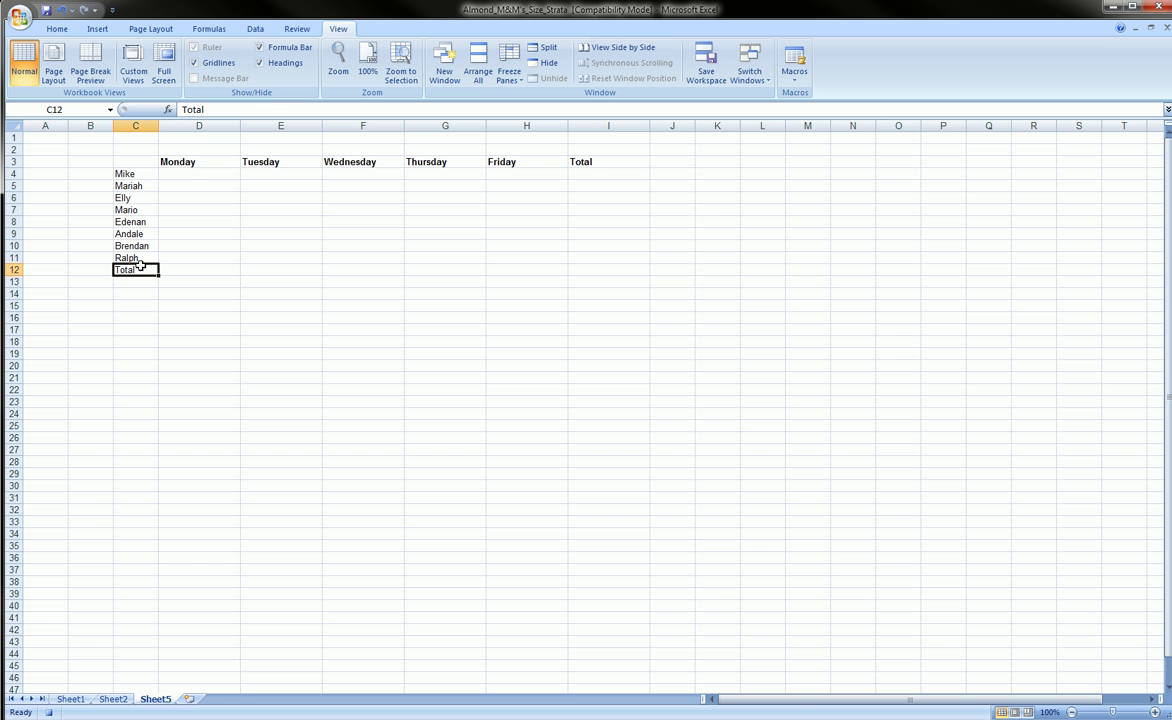
# Bold Total in C12 and apply All Borders to the D4:H11 grid.
pyautogui.hotkey('ctrl', 'b')
pyautogui.click(201, 293)
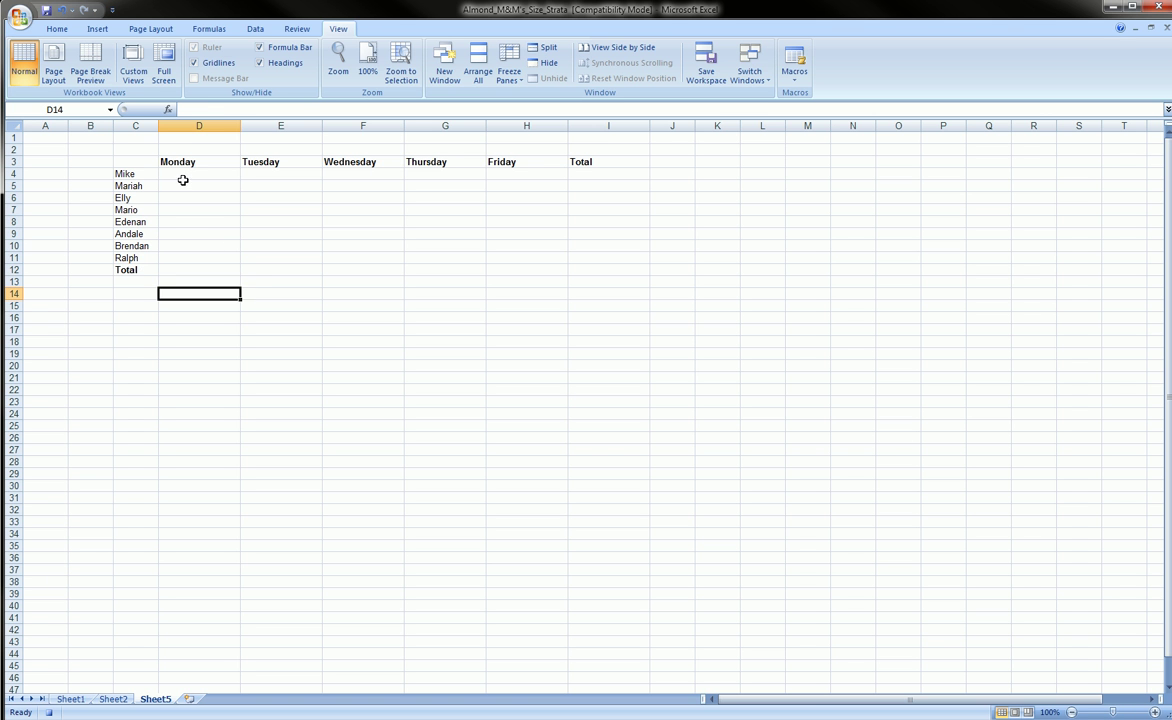
pyautogui.moveTo(172, 174); pyautogui.dragTo(530, 258)
pyautogui.click(57, 28)
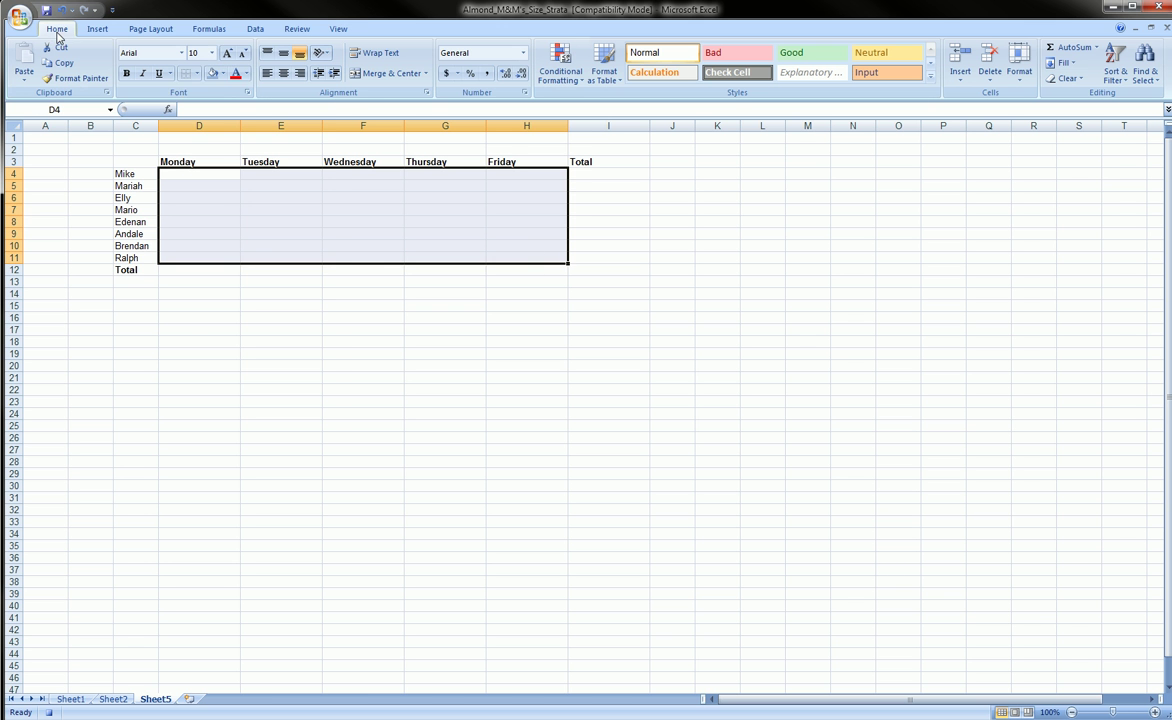
pyautogui.click(197, 73)
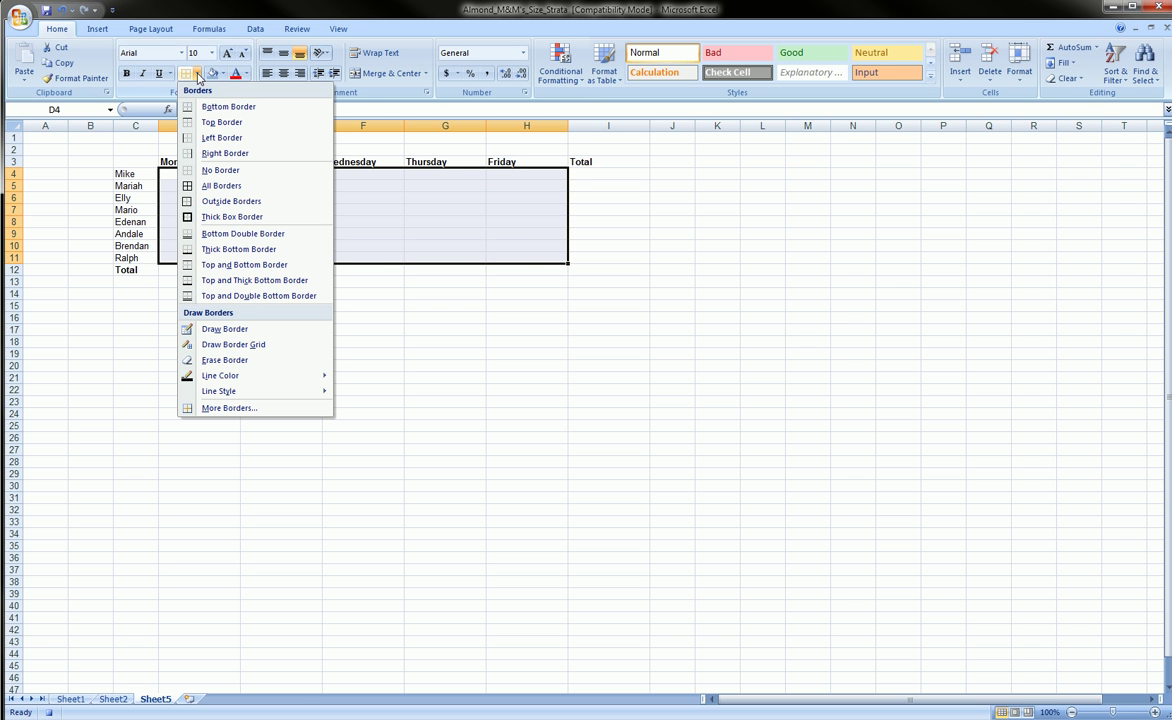
pyautogui.click(215, 185)
pyautogui.click(420, 298)
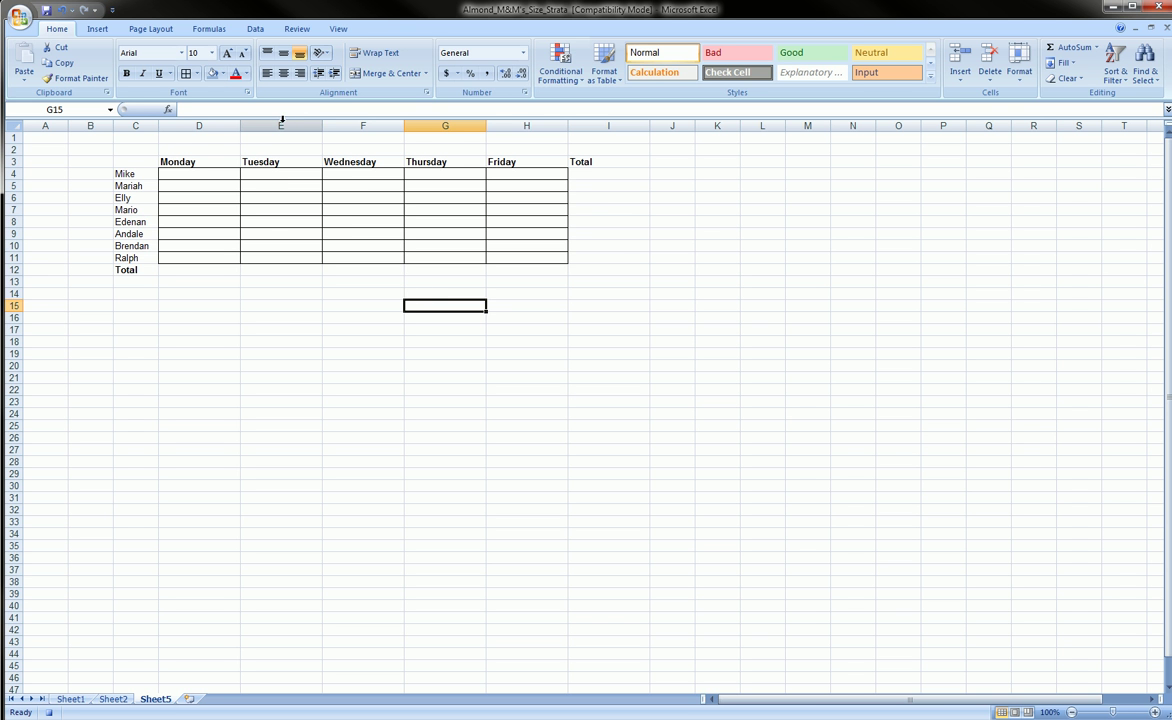
# Stop the emptable macro recording from the View tab's Macros menu.
pyautogui.click(337, 29)
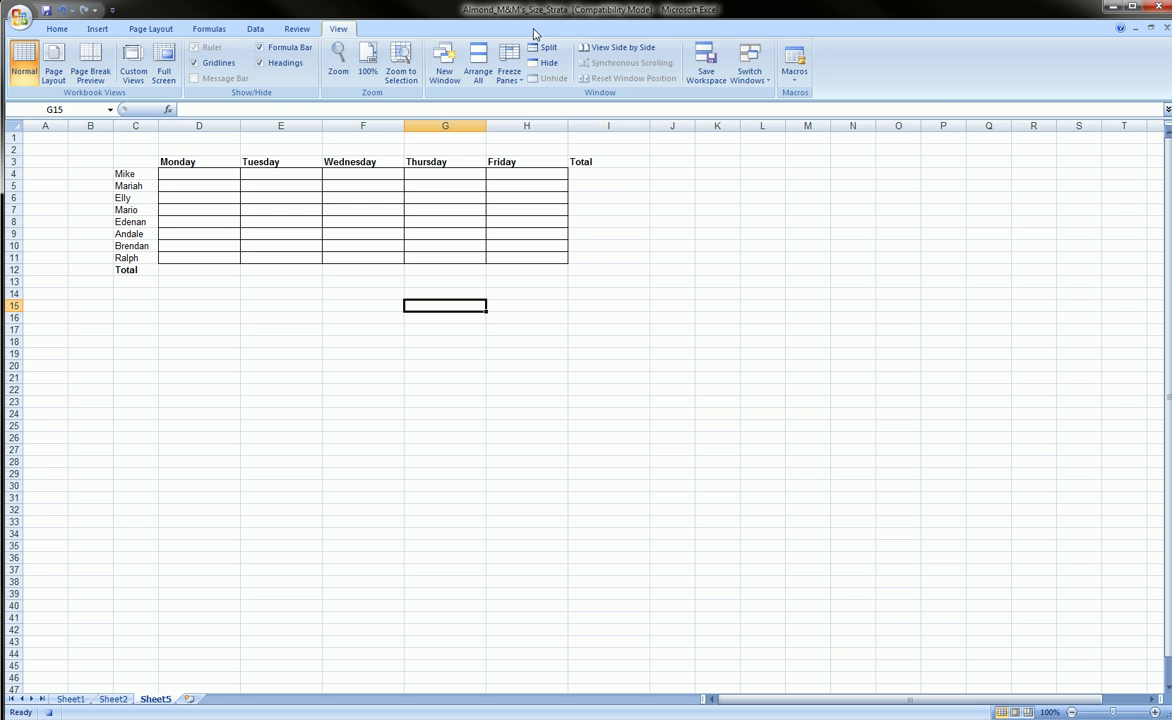
pyautogui.click(790, 83)
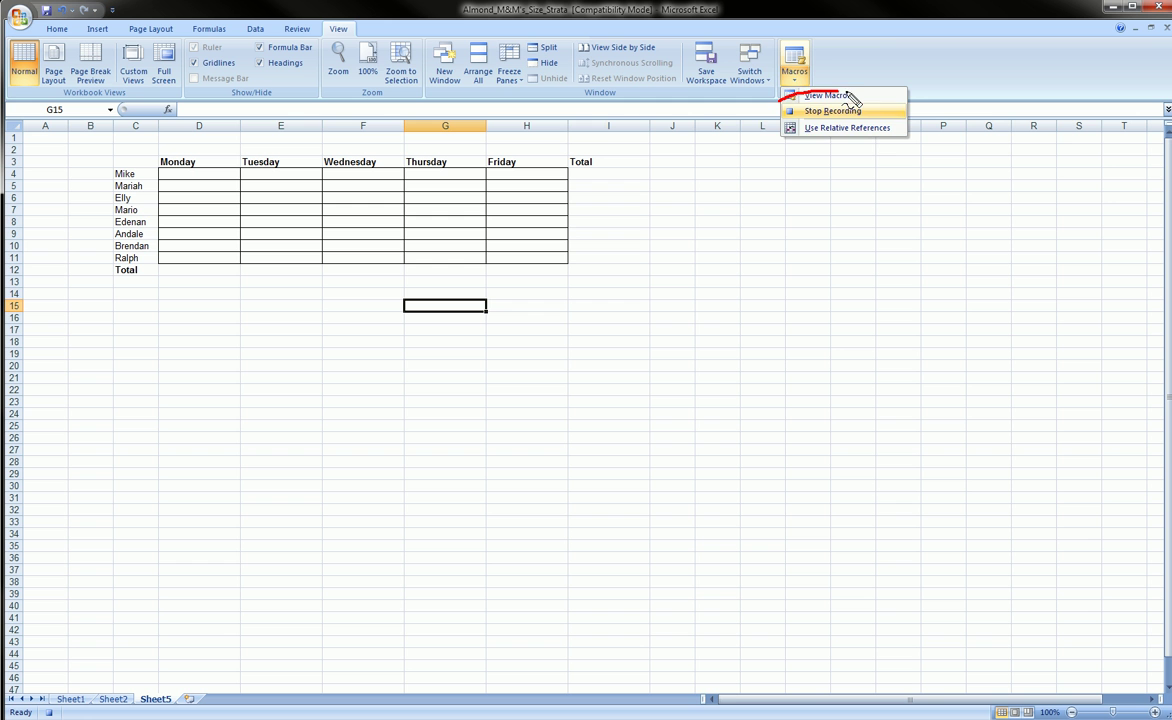
pyautogui.click(825, 111)
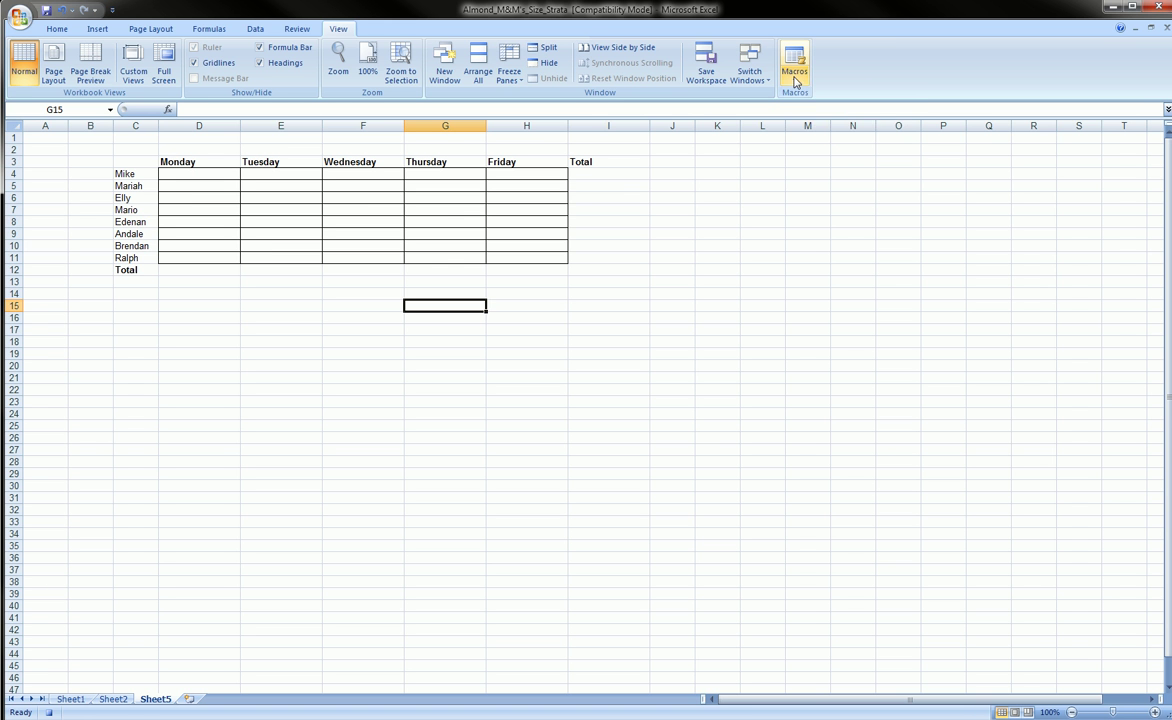
pyautogui.click(796, 83)
pyautogui.click(820, 111)
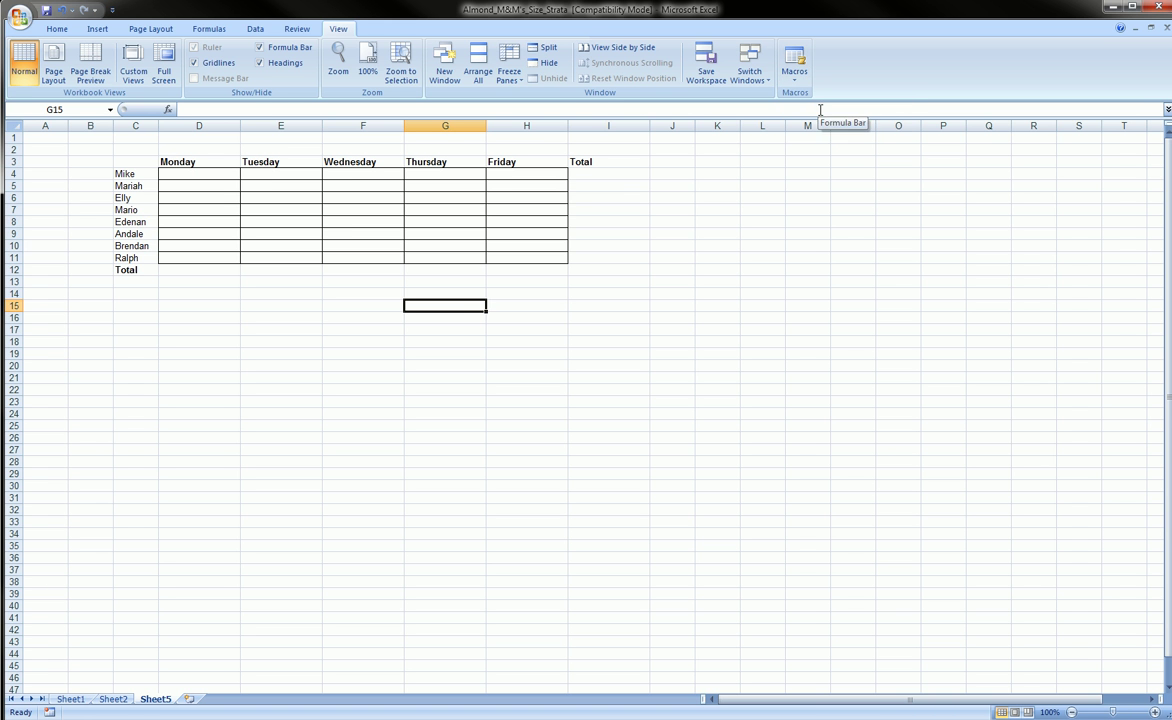
# Select the finished table C3:I12 to review it, then deselect.
pyautogui.press('Down')
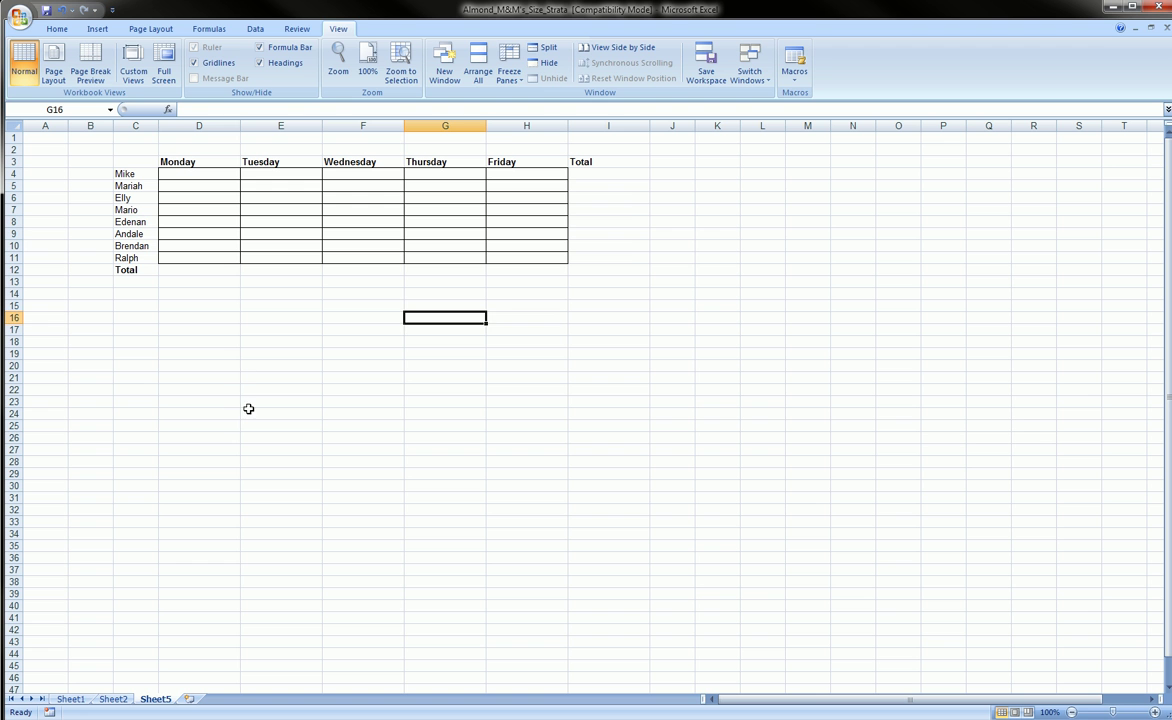
pyautogui.click(157, 485)
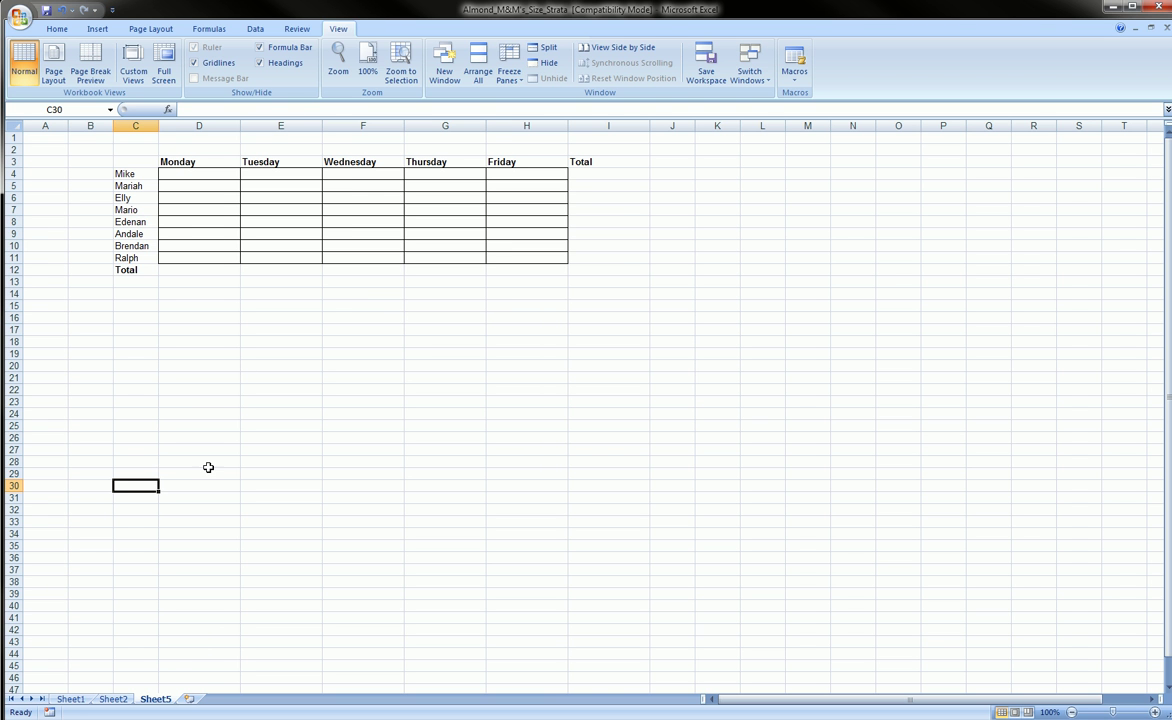
pyautogui.moveTo(118, 162); pyautogui.dragTo(565, 262)
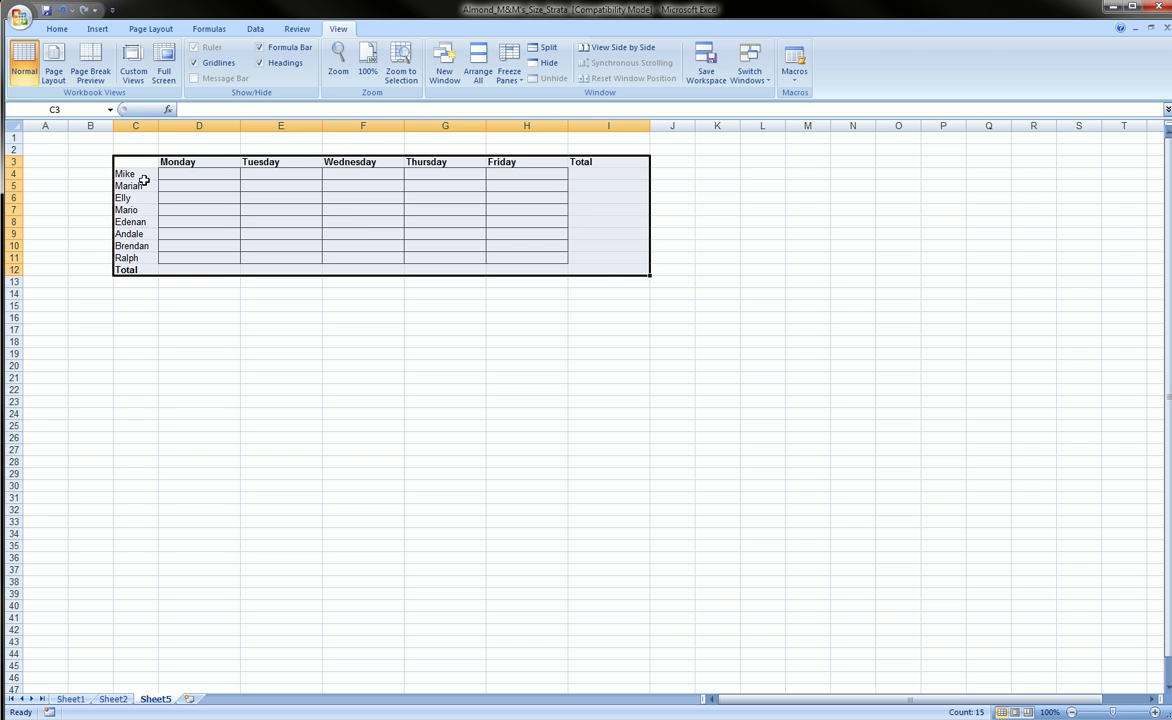
pyautogui.click(205, 377)
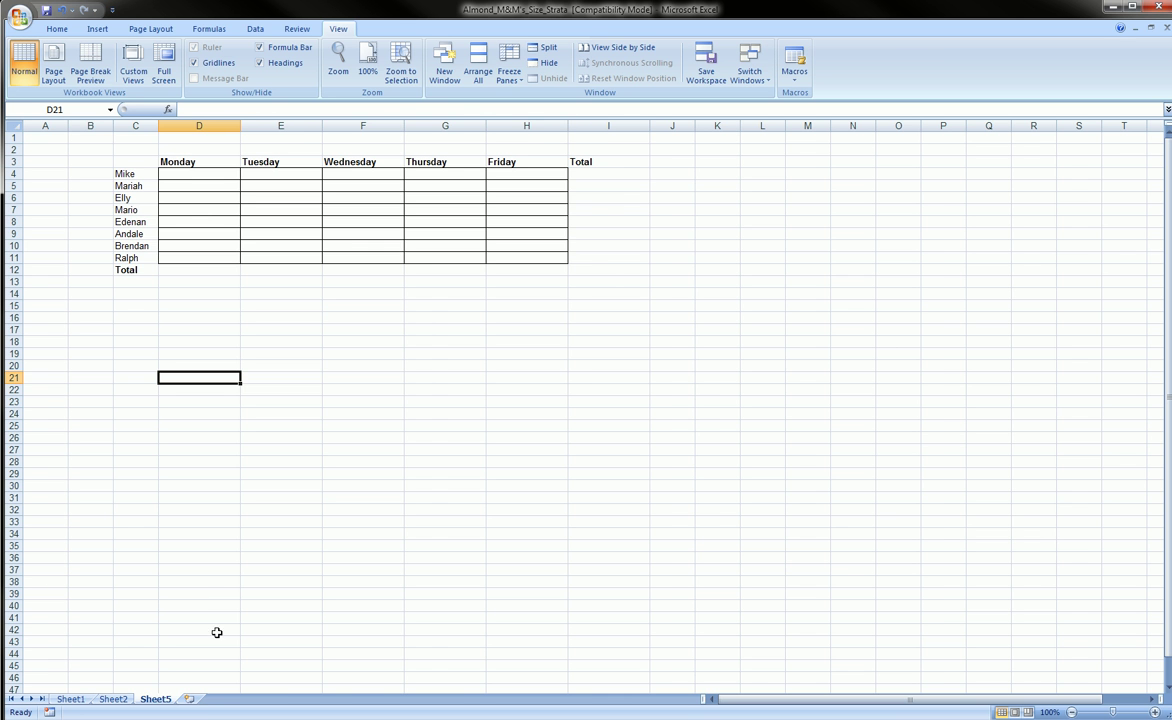
# Insert Sheet6 and run the emptable macro from the View Macros list.
pyautogui.click(191, 699)
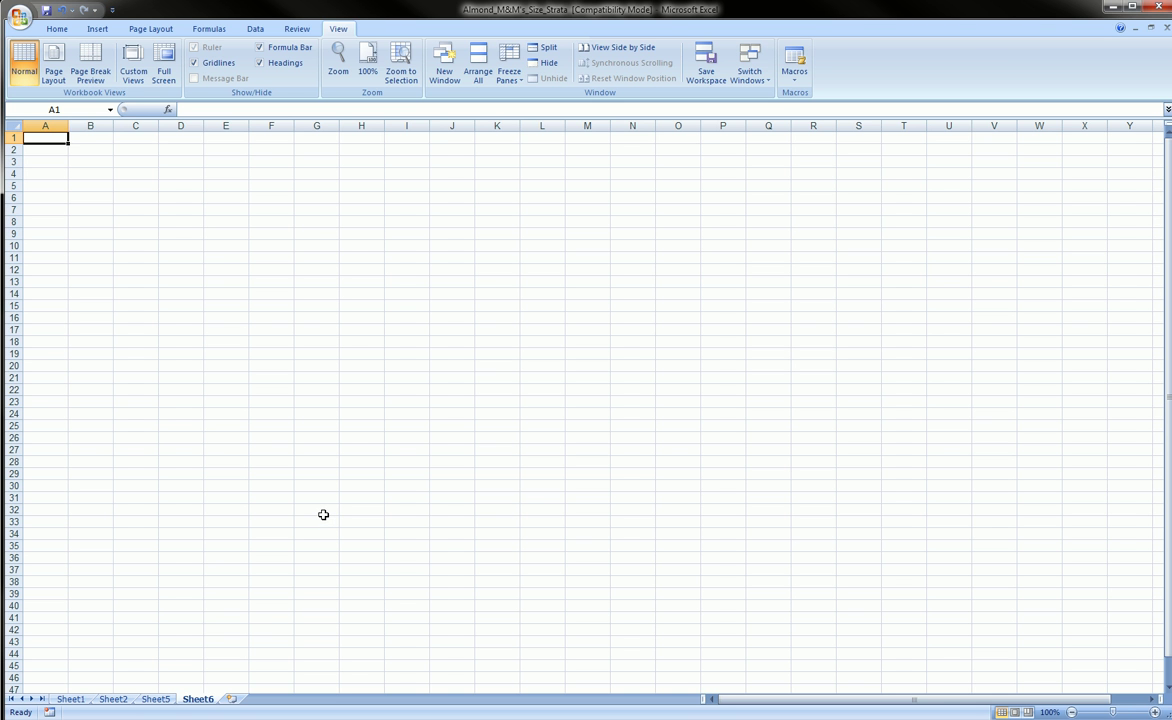
pyautogui.click(795, 78)
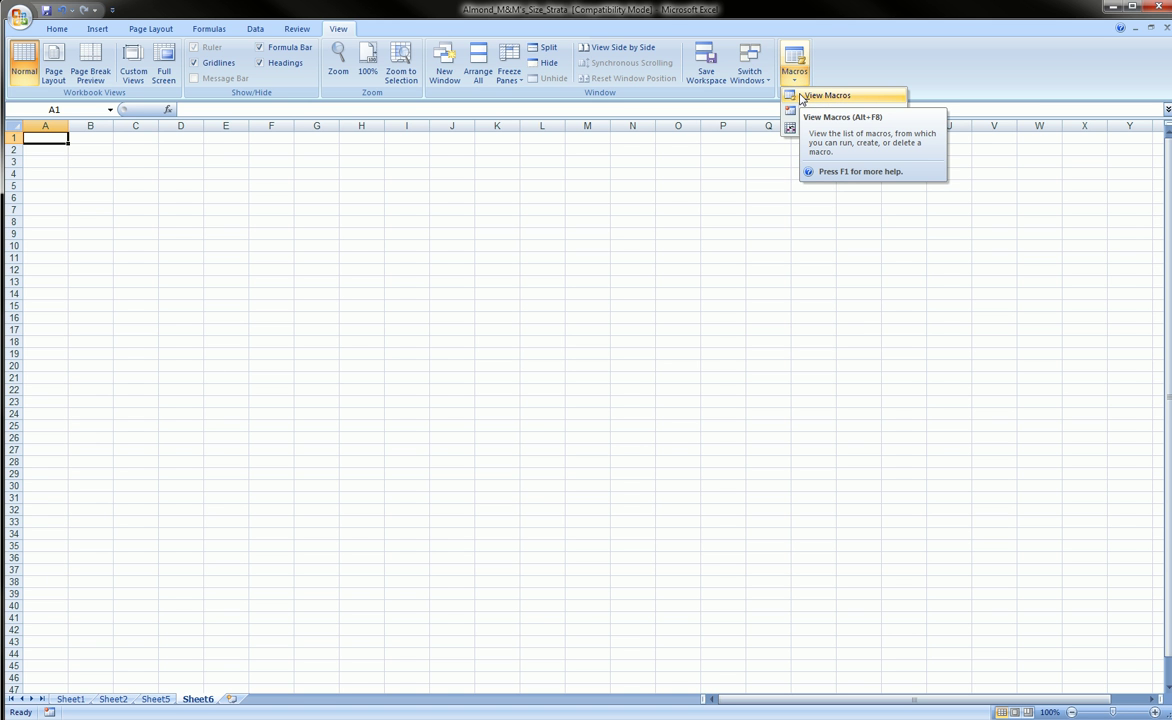
pyautogui.moveTo(760, 92)
pyautogui.mouseDown()
pyautogui.moveTo(900, 84)
pyautogui.moveTo(790, 118)
pyautogui.moveTo(772, 95)
pyautogui.mouseUp()
pyautogui.press('Escape')
pyautogui.click(794, 62)
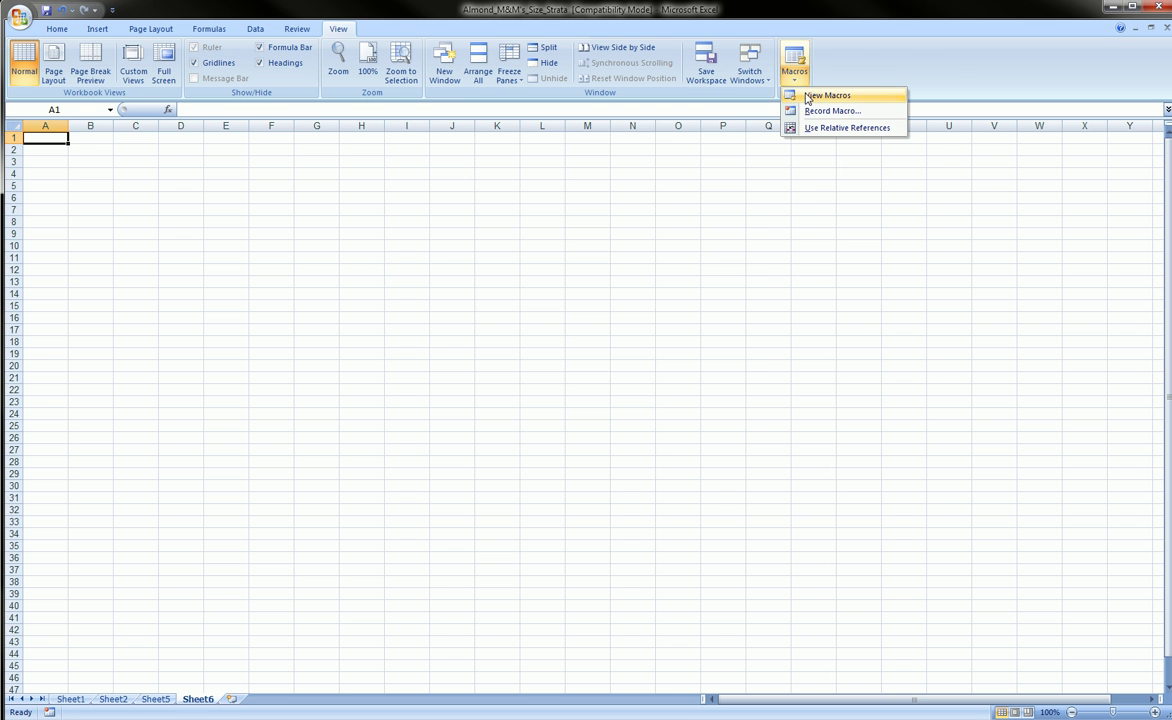
pyautogui.click(808, 96)
pyautogui.moveTo(655, 165); pyautogui.dragTo(542, 243)
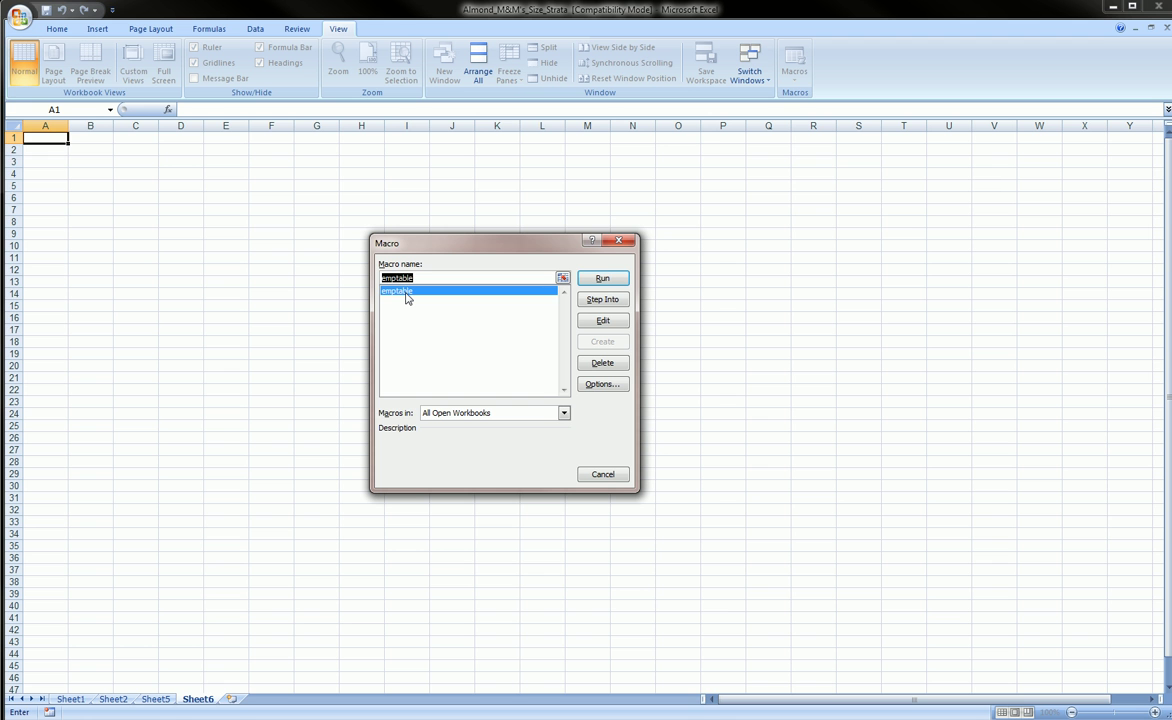
pyautogui.click(408, 297)
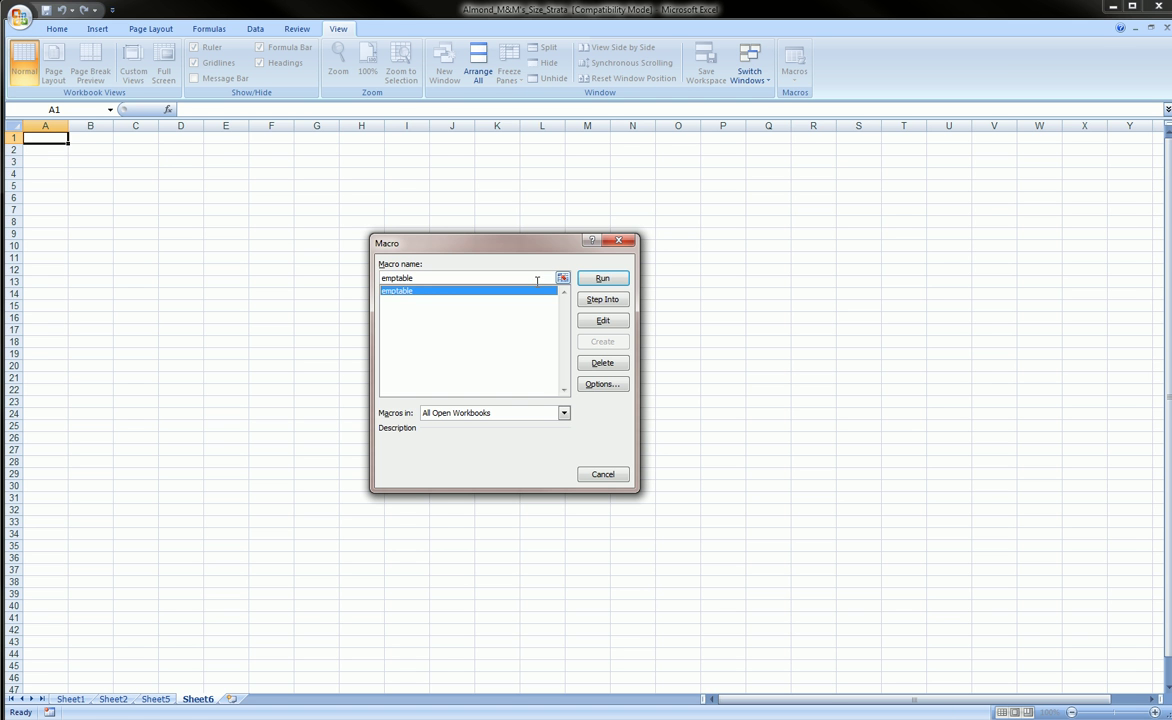
pyautogui.click(604, 279)
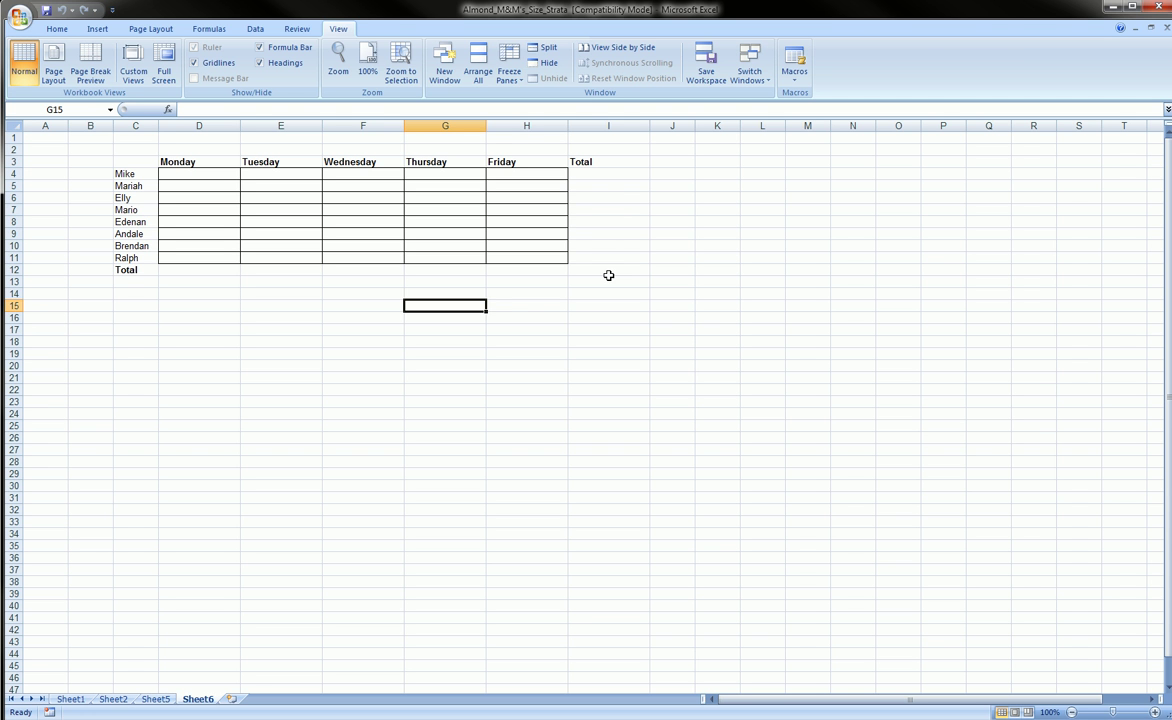
# Compare the tables on Sheet5 and Sheet6 by switching between them.
pyautogui.click(155, 699)
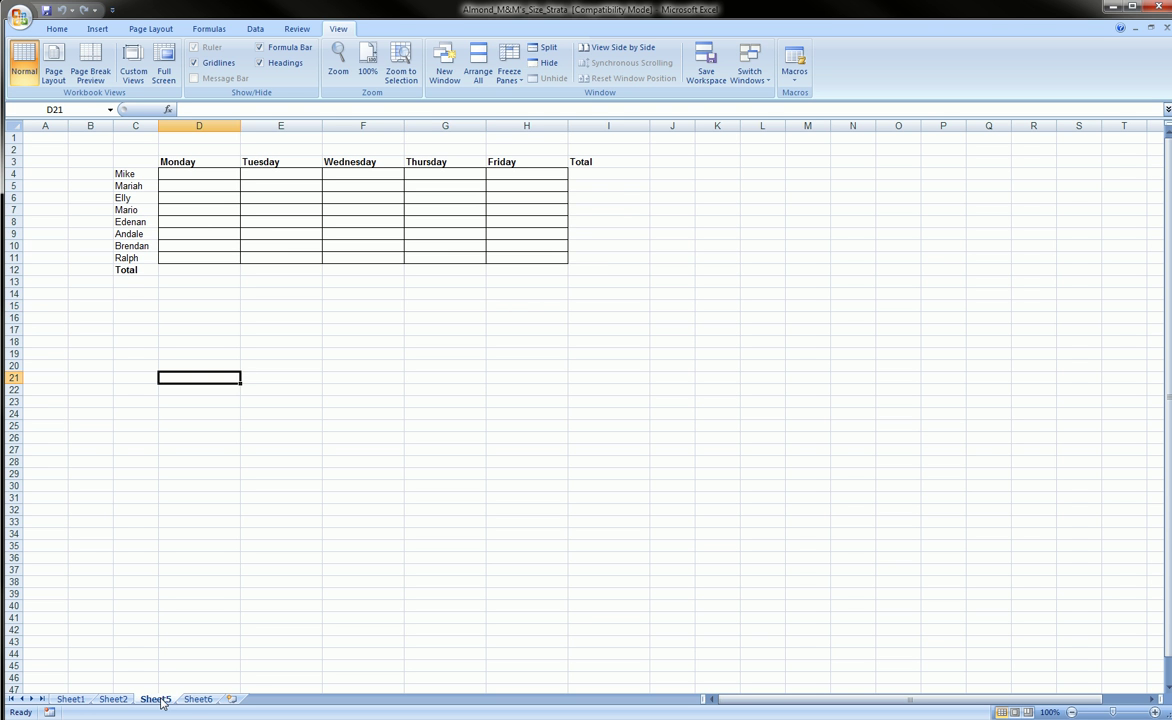
pyautogui.click(185, 700)
pyautogui.click(157, 699)
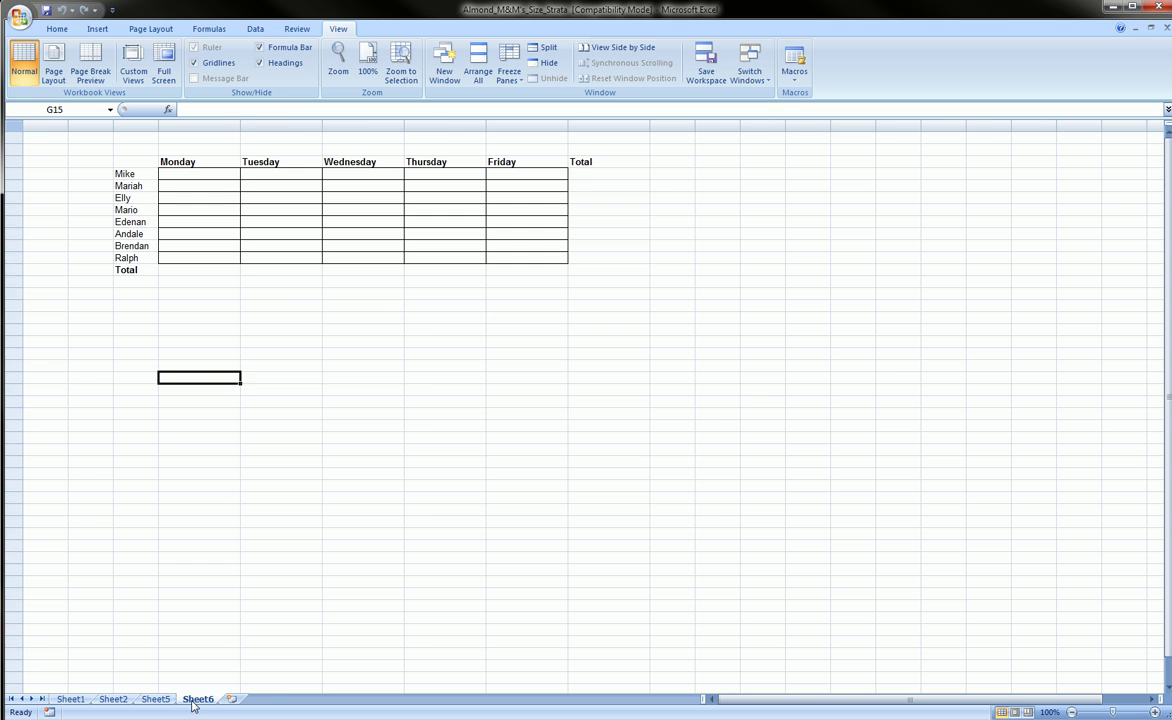
pyautogui.click(182, 700)
pyautogui.click(156, 699)
pyautogui.click(197, 699)
# Add Sheet7 and run the emptable macro on it.
pyautogui.click(231, 699)
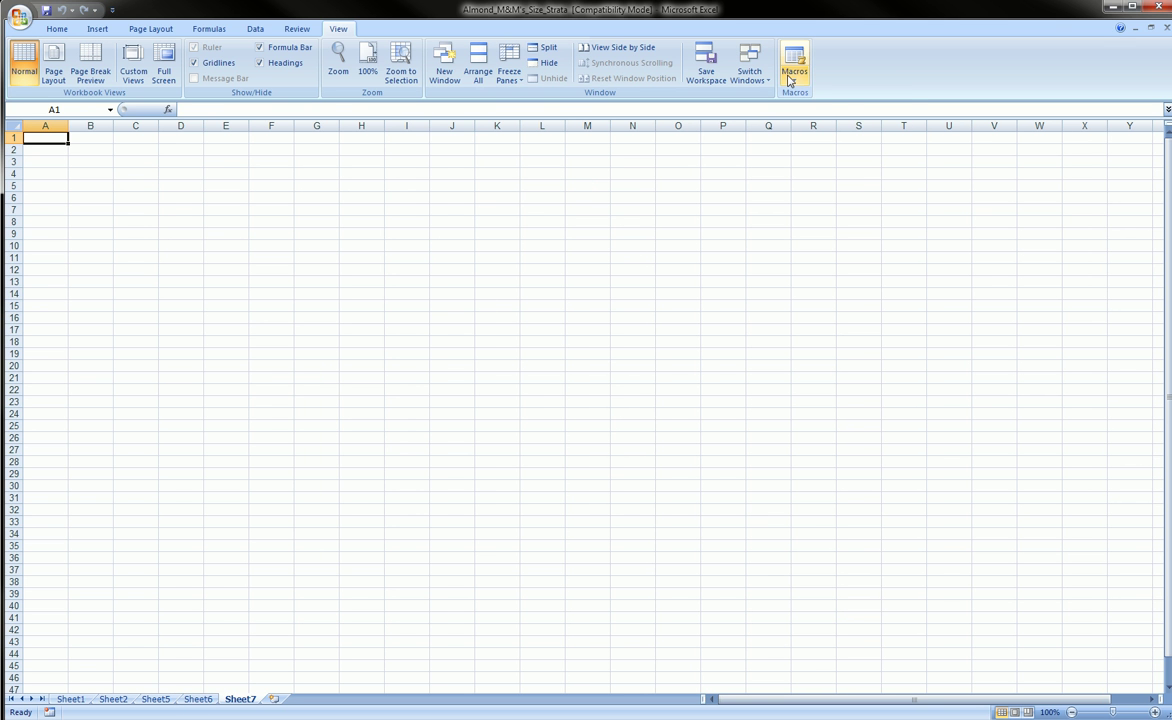
pyautogui.click(789, 78)
pyautogui.click(820, 96)
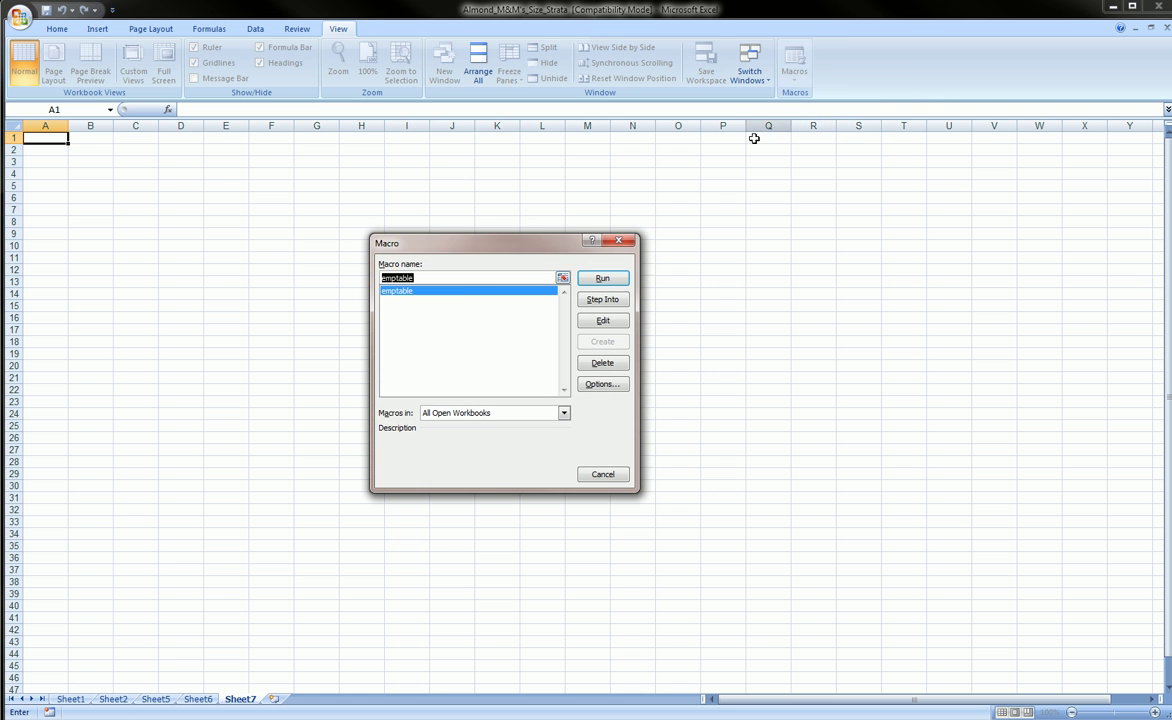
pyautogui.click(462, 294)
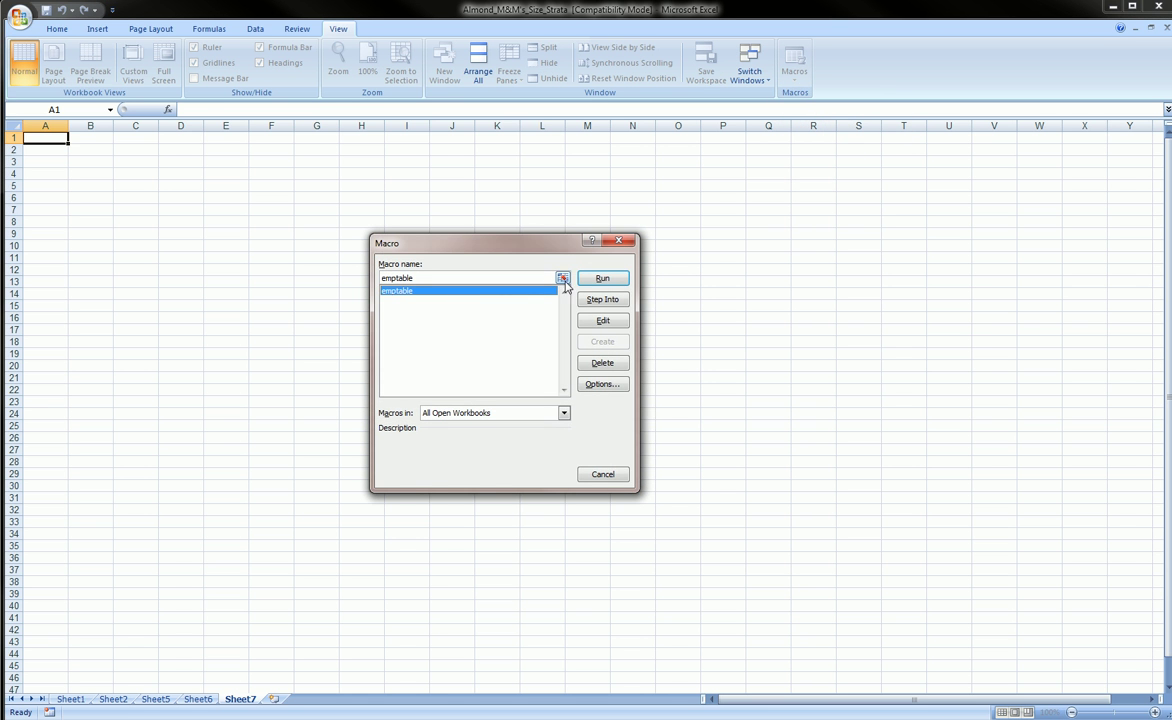
pyautogui.click(601, 279)
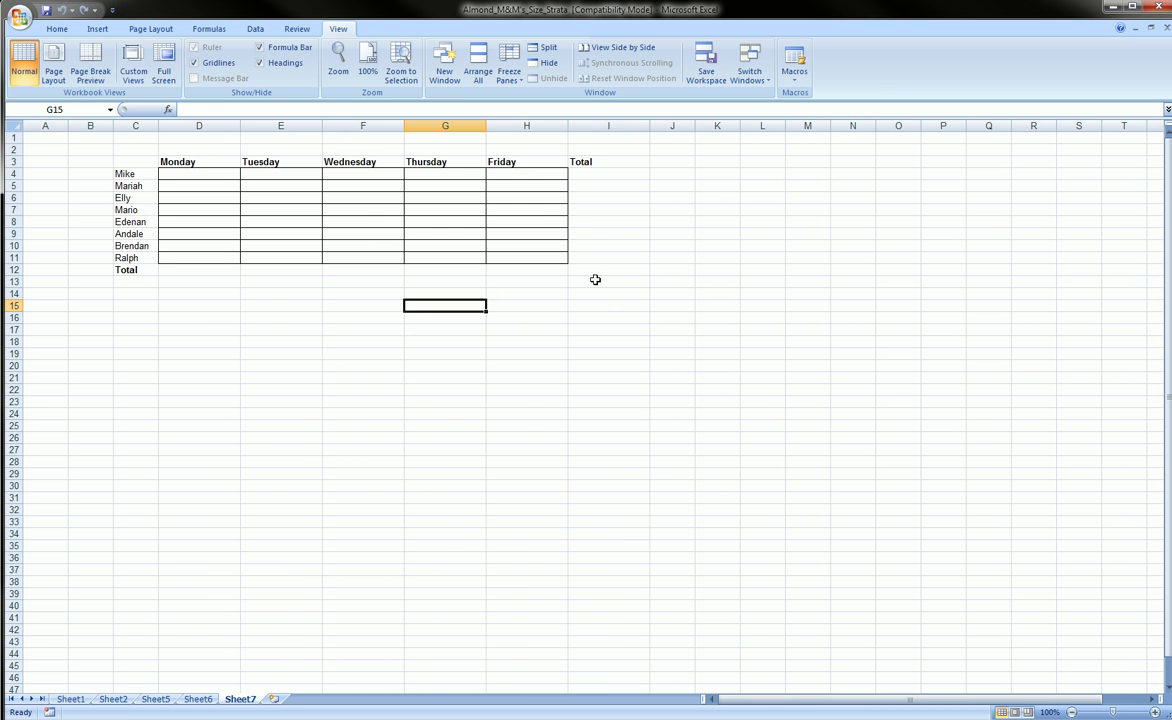
# Select the generated table block from C3 to inspect it, then return to A1.
pyautogui.click(146, 170)
pyautogui.click(145, 163)
pyautogui.click(145, 172)
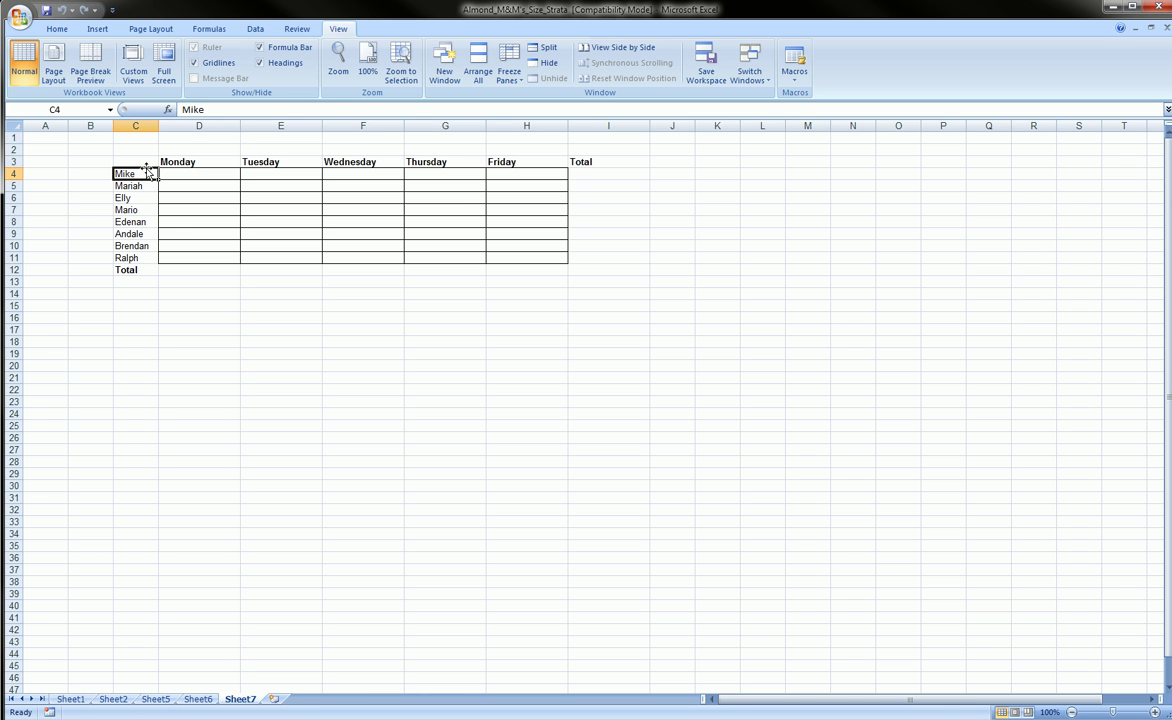
pyautogui.moveTo(145, 163); pyautogui.dragTo(576, 270)
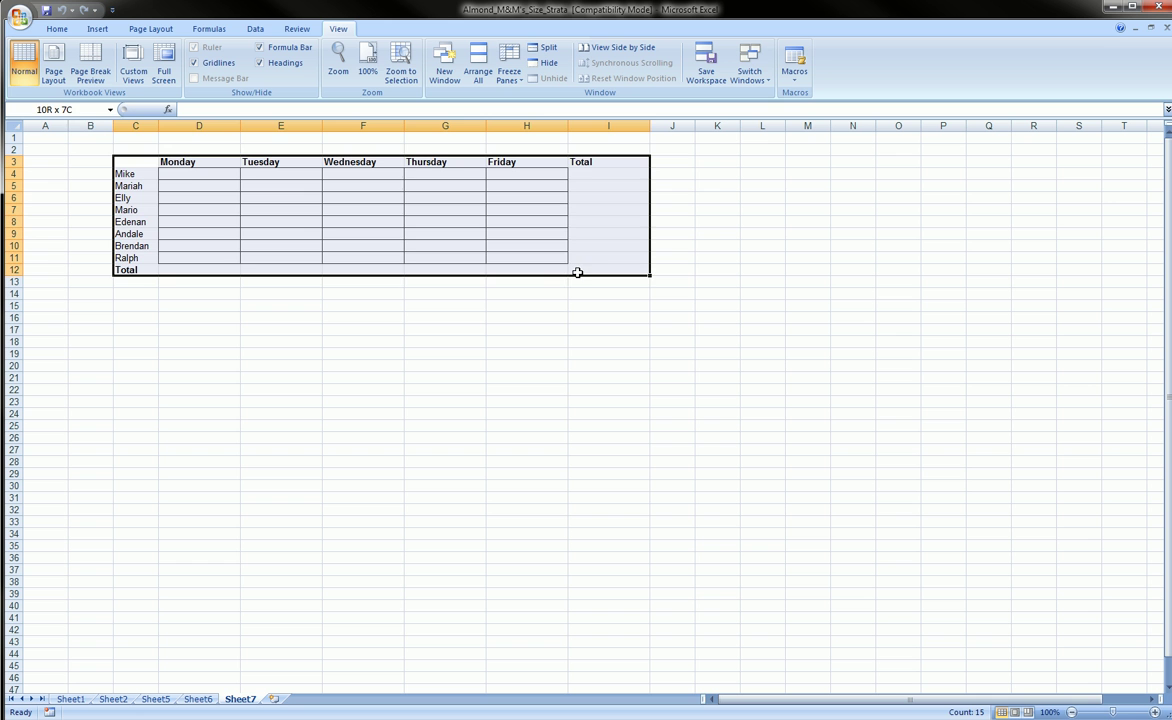
pyautogui.click(494, 310)
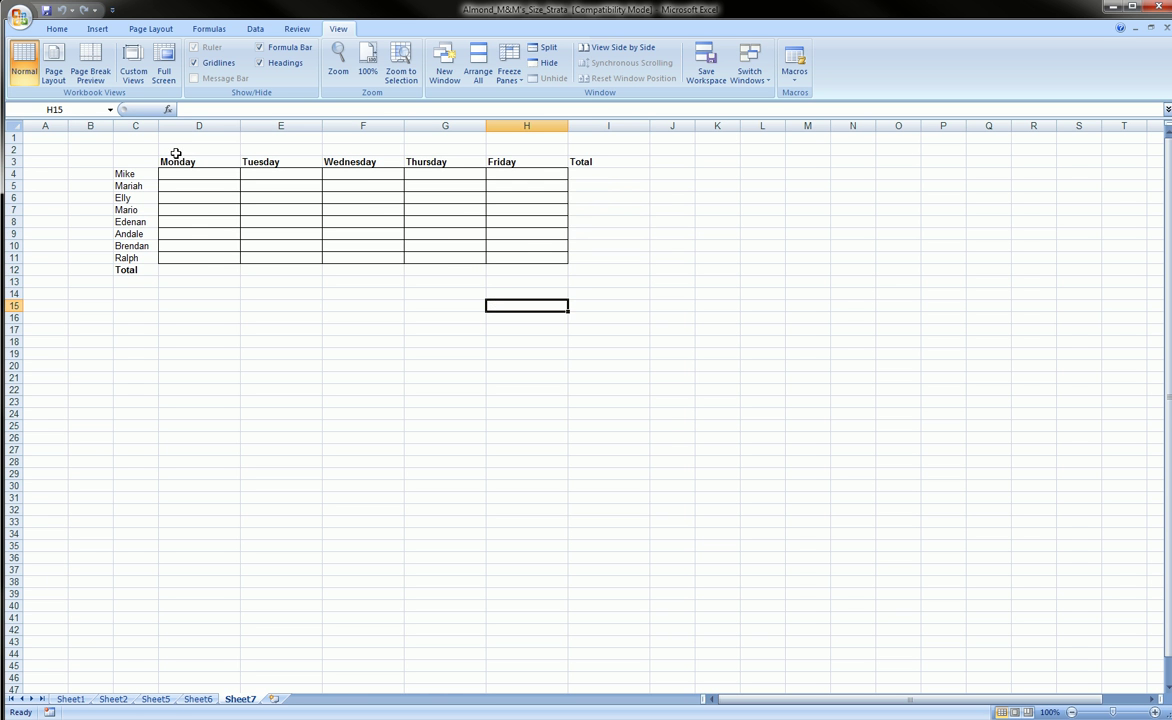
pyautogui.moveTo(144, 161); pyautogui.dragTo(591, 270)
pyautogui.click(47, 138)
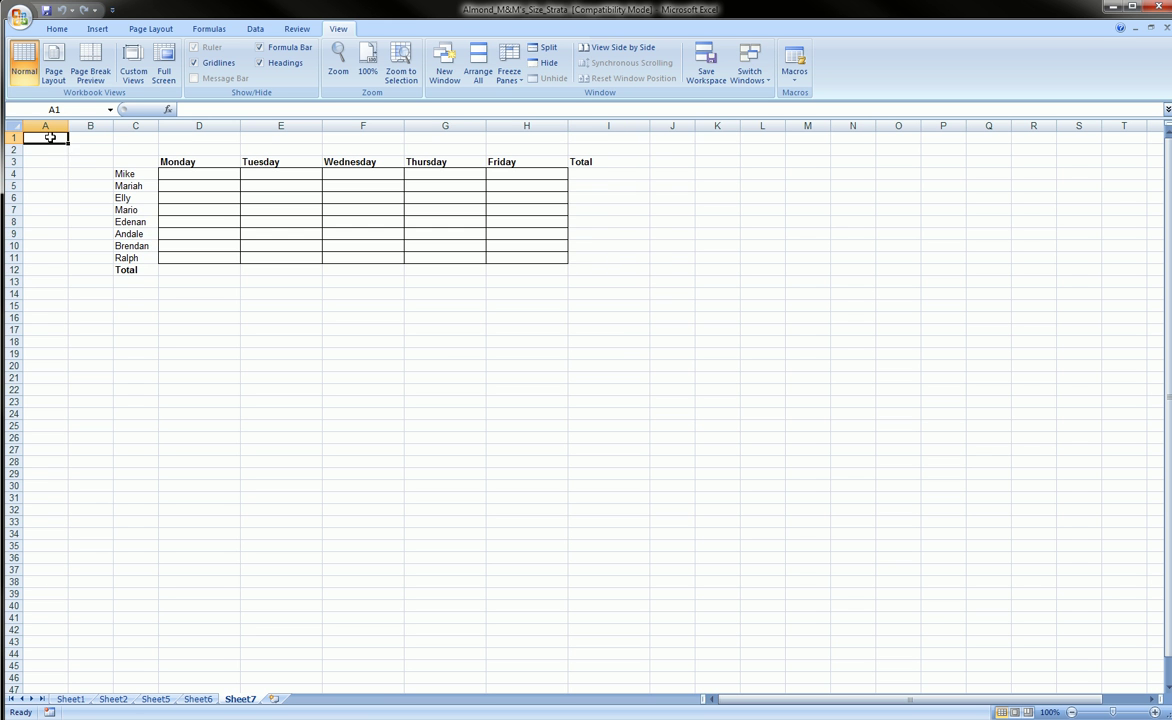
pyautogui.click(124, 161)
pyautogui.click(158, 699)
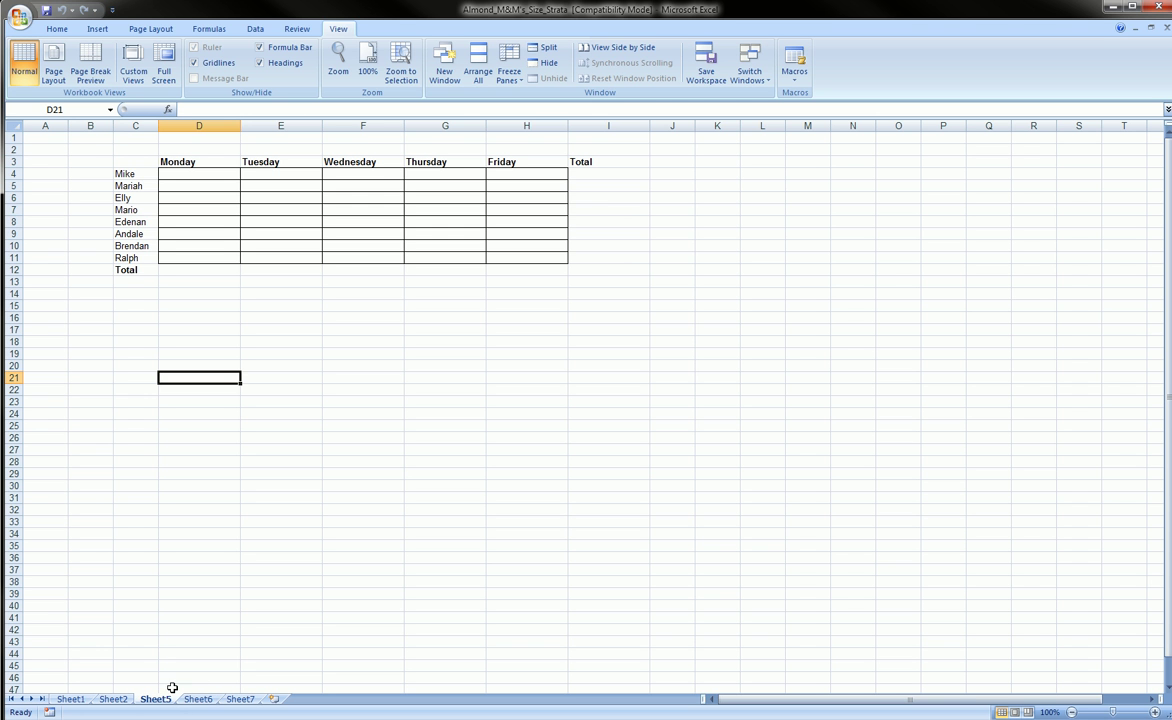
pyautogui.click(134, 174)
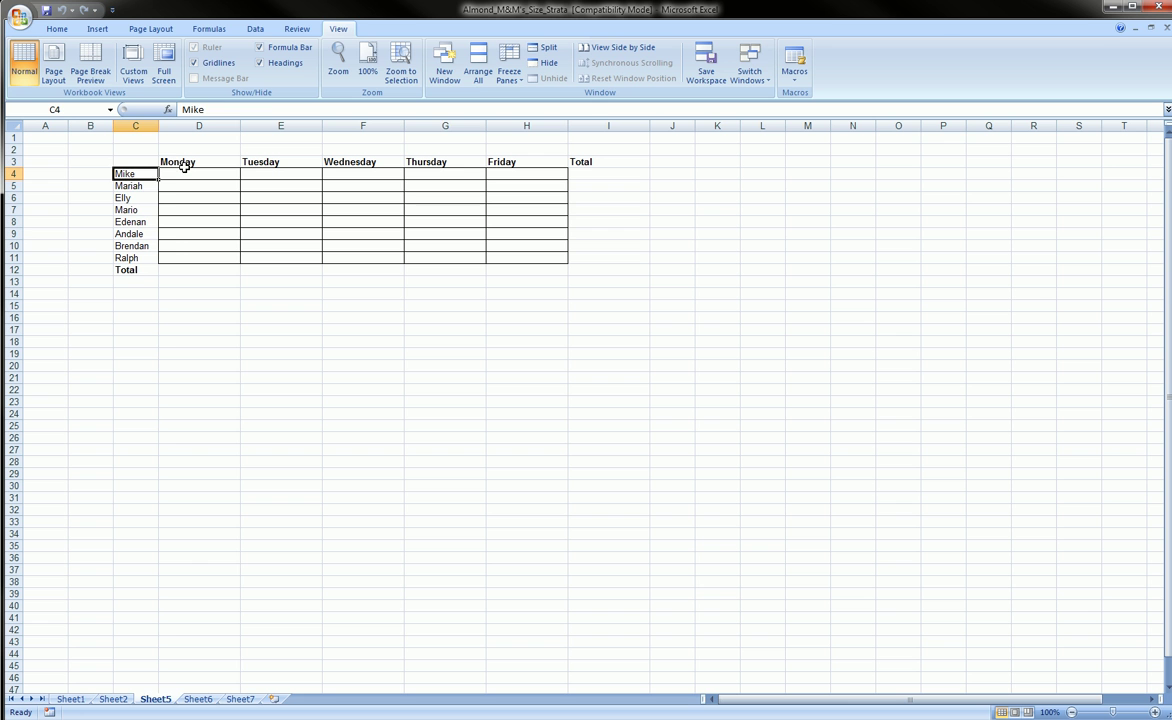
pyautogui.click(195, 699)
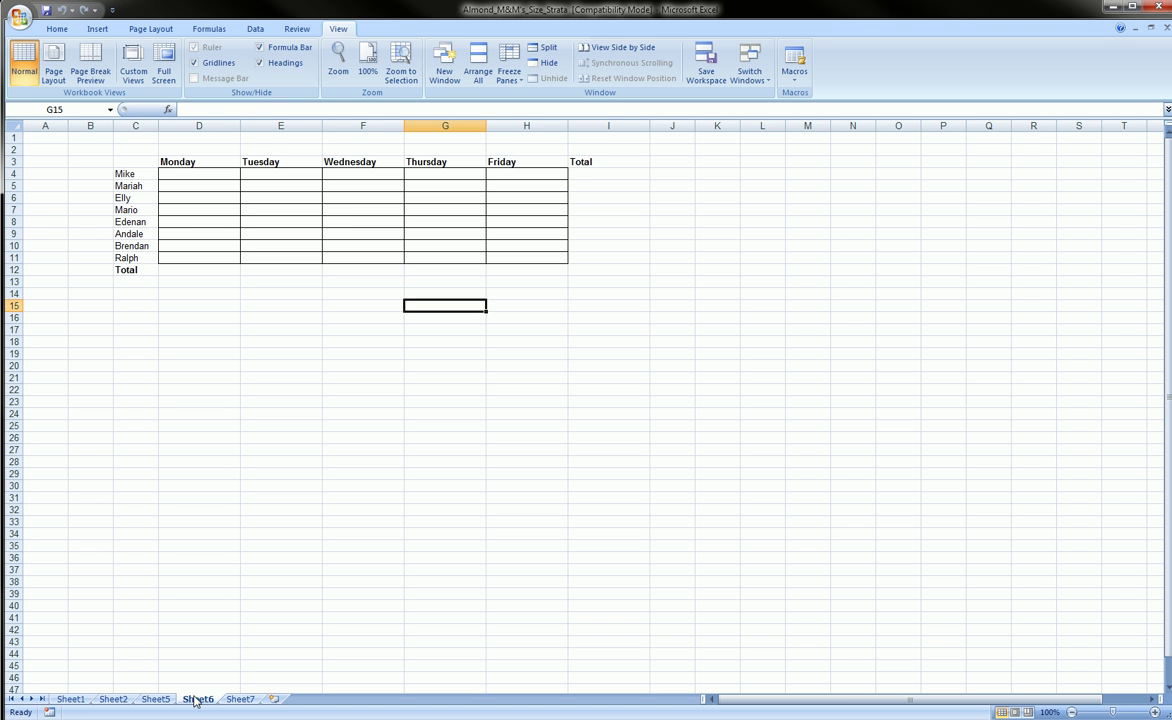
pyautogui.click(140, 175)
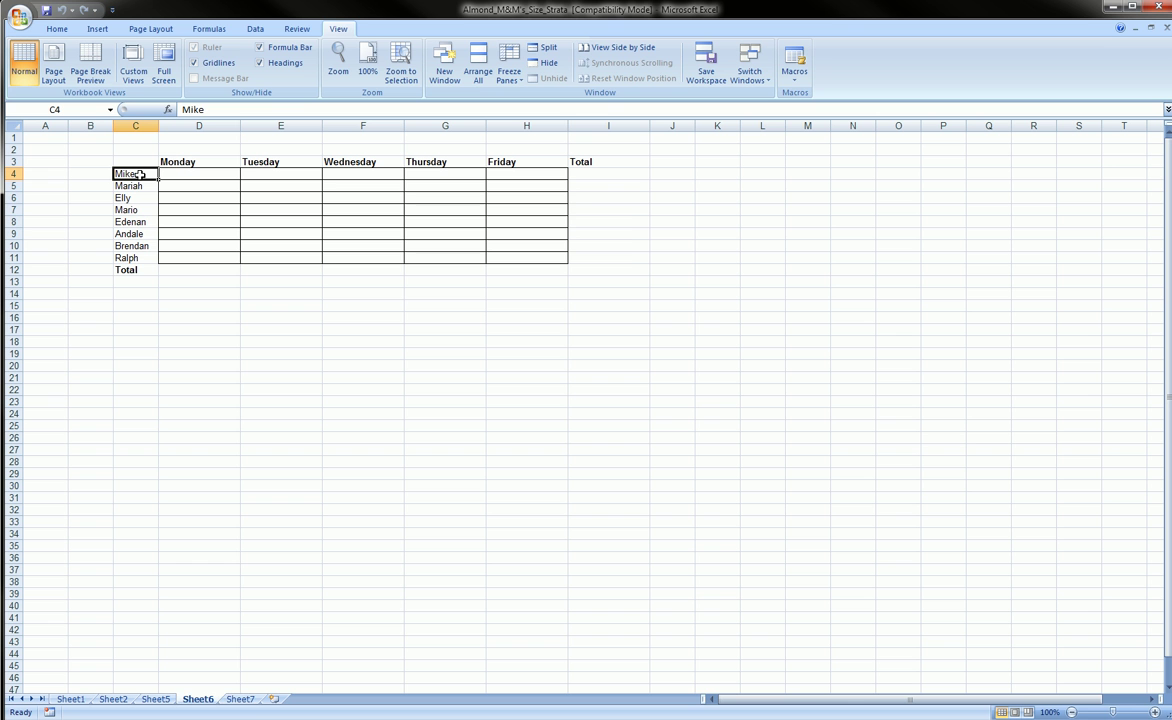
pyautogui.click(240, 699)
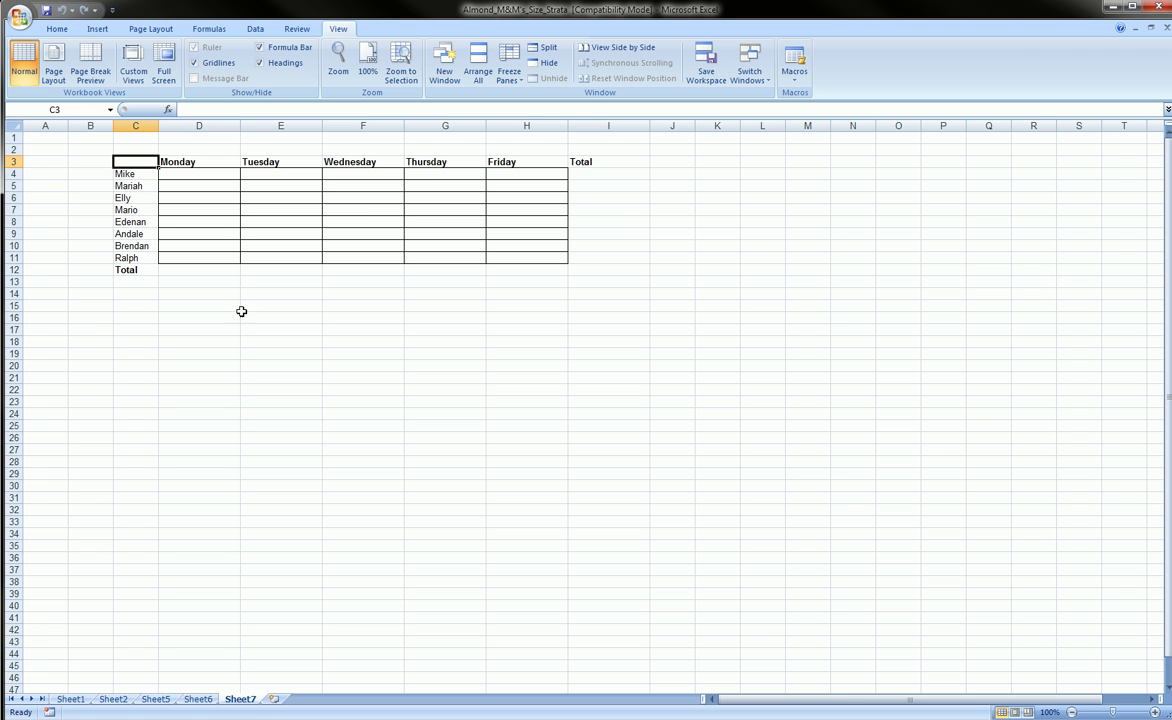
pyautogui.click(144, 175)
pyautogui.click(141, 186)
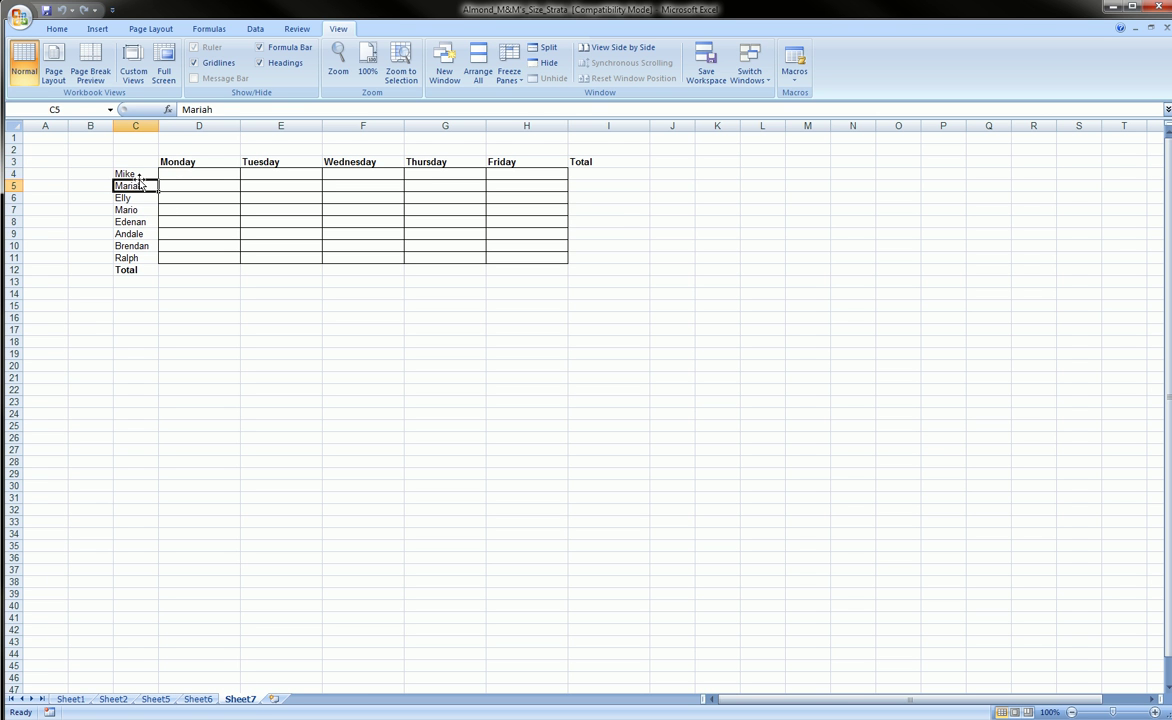
pyautogui.click(145, 174)
pyautogui.click(794, 74)
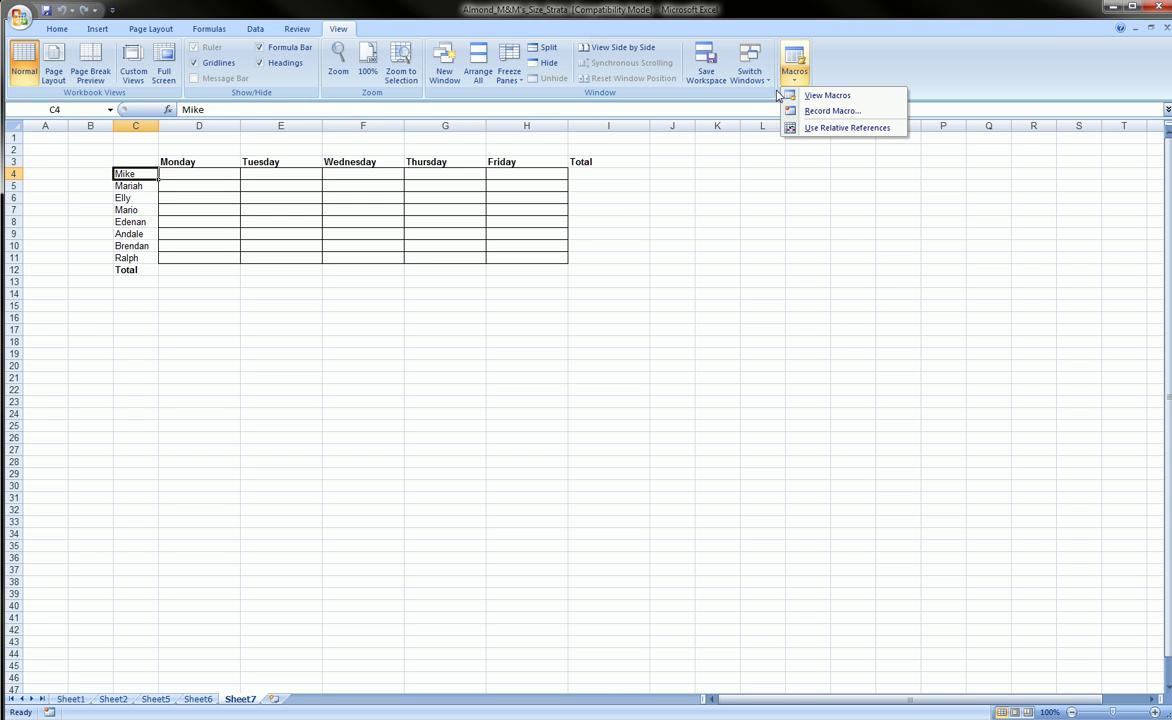
pyautogui.moveTo(770, 110)
pyautogui.mouseDown()
pyautogui.moveTo(915, 128)
pyautogui.moveTo(852, 147)
pyautogui.moveTo(776, 120)
pyautogui.mouseUp()
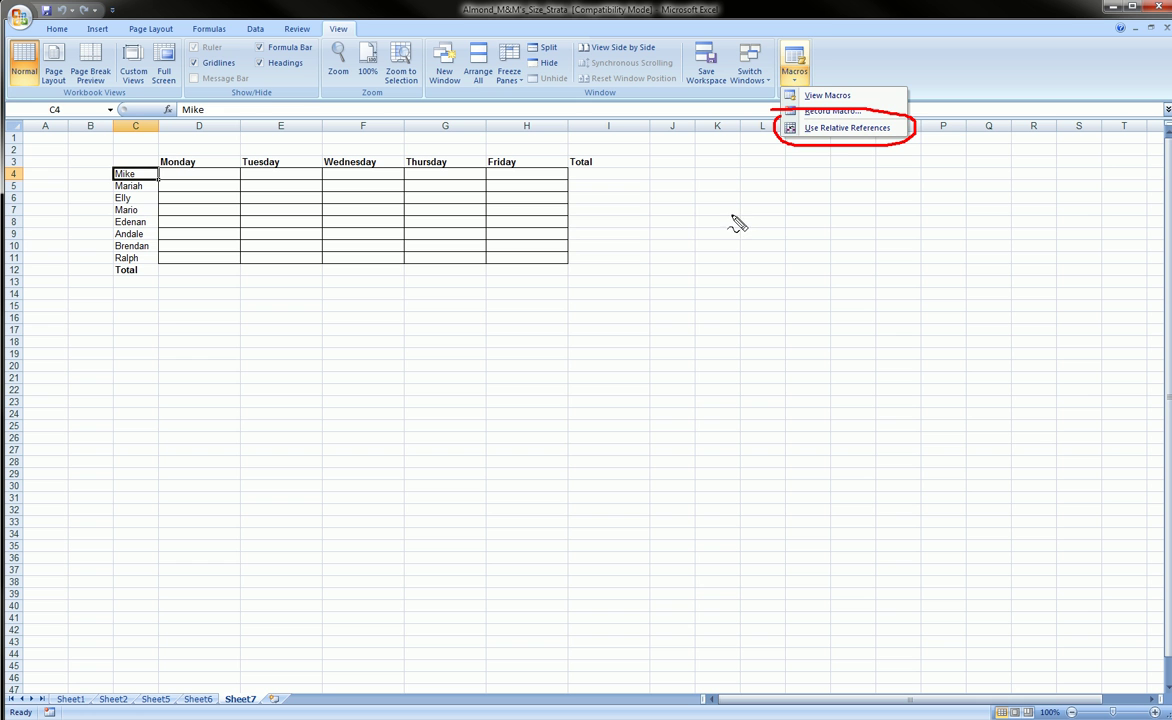
pyautogui.press('Escape')
pyautogui.click(143, 328)
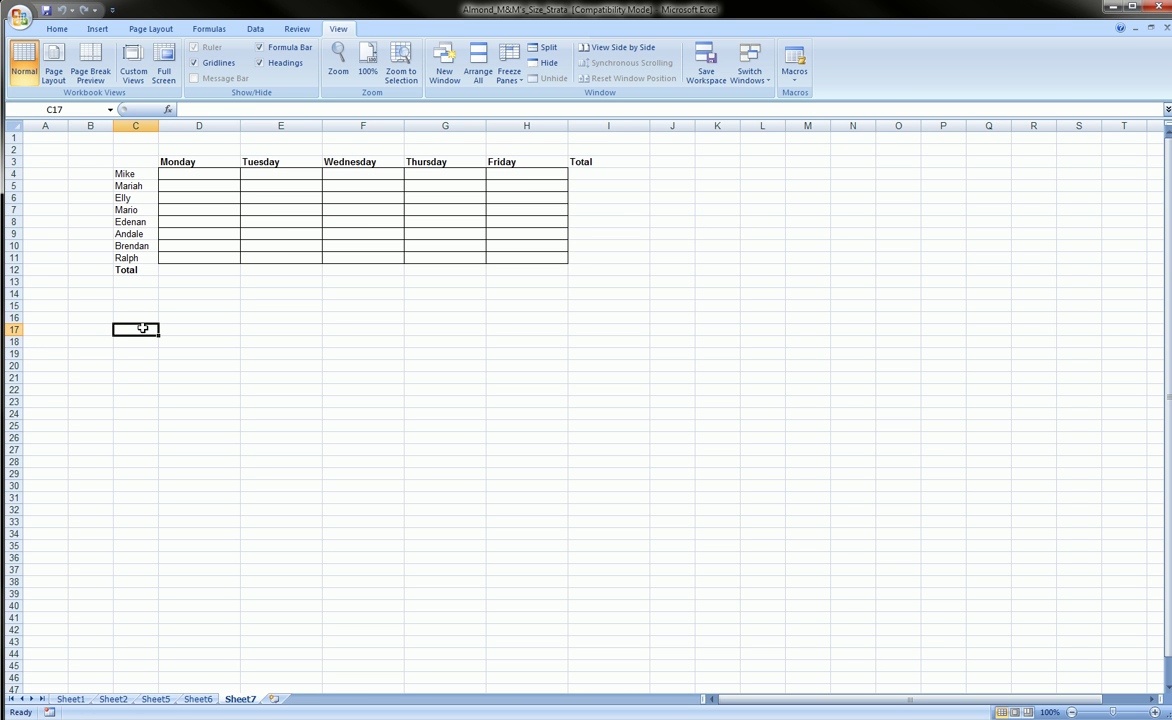